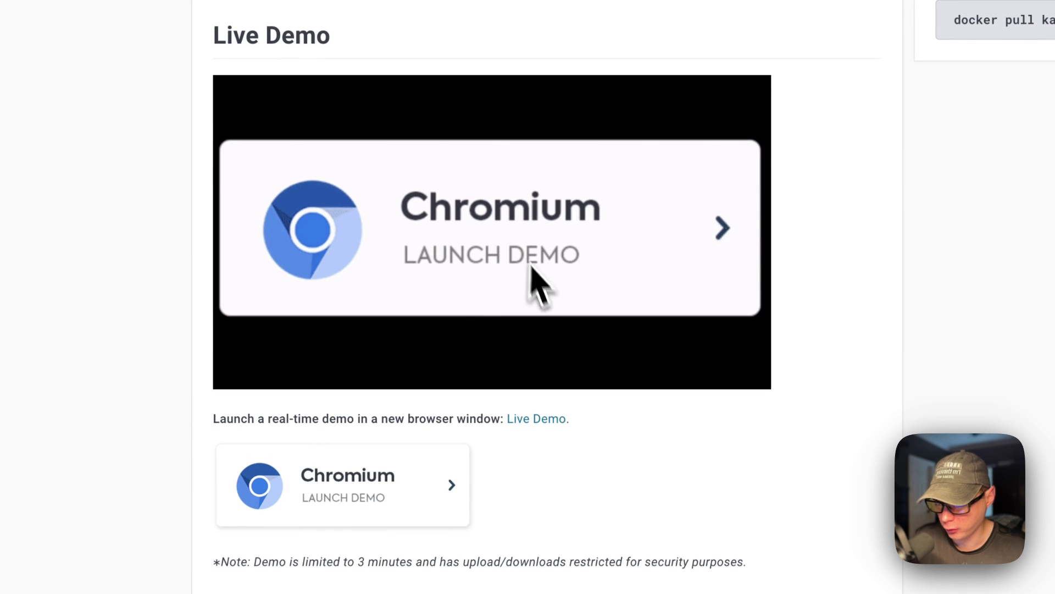
Read the README's supported CasaOS version note and copy the master.zip App Store URL
scroll(503, 426, "down", 3)
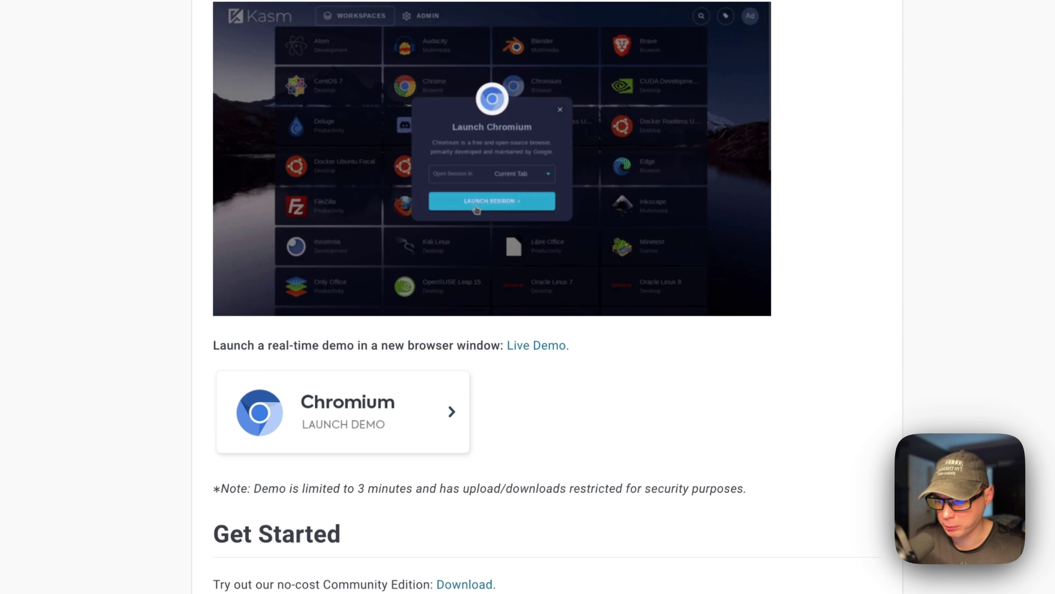
scroll(574, 434, "down", 10)
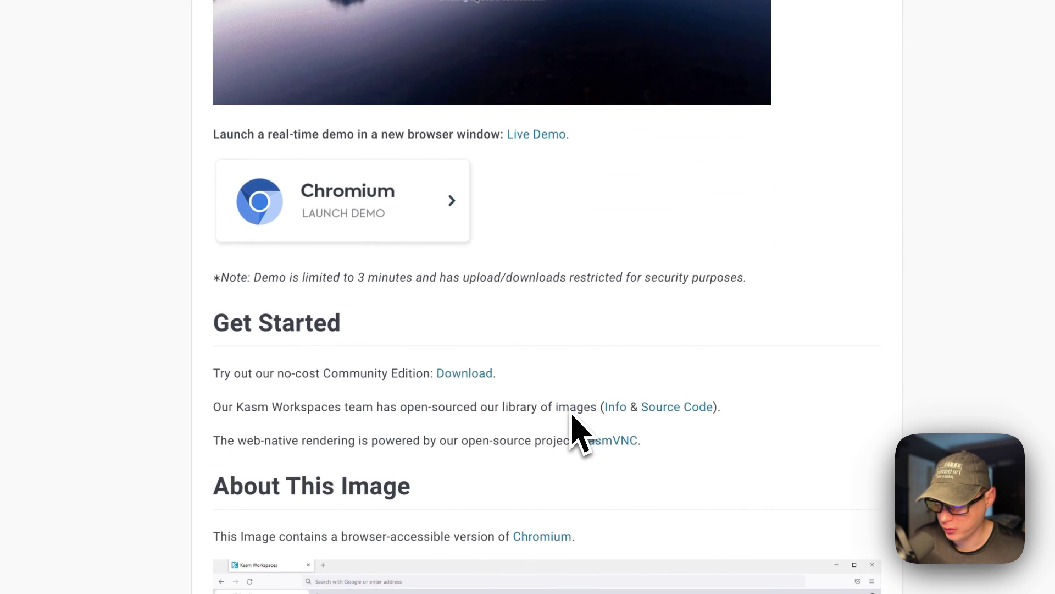
scroll(564, 378, "down", 7)
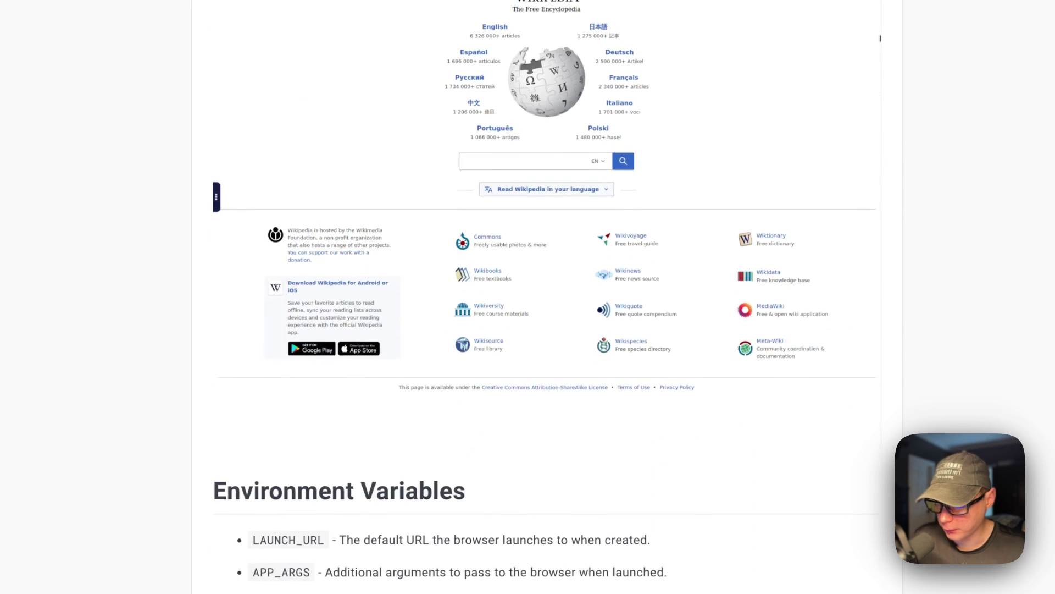
scroll(564, 378, "up", 3)
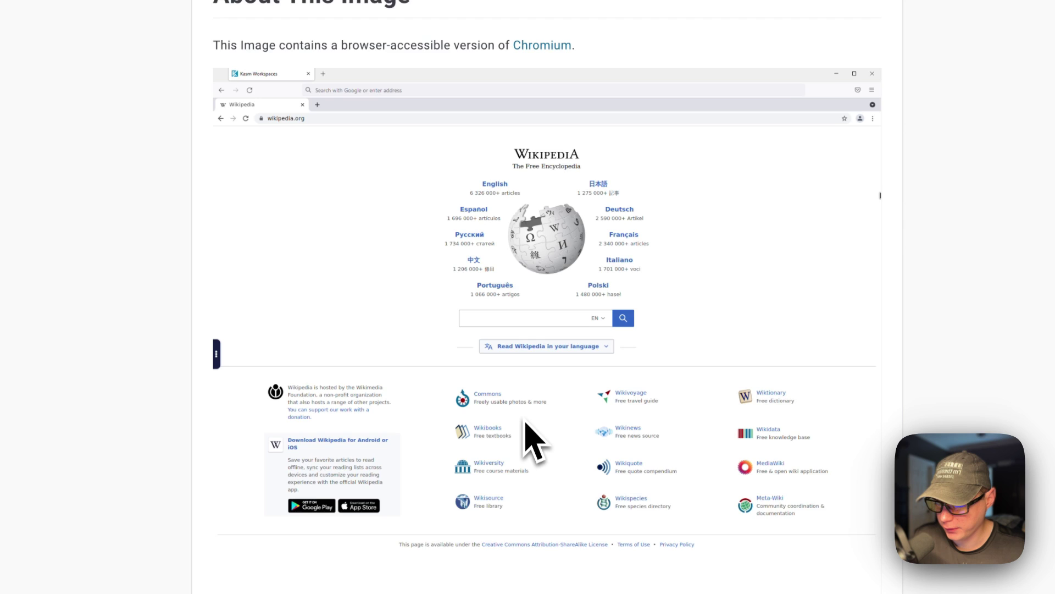
scroll(533, 440, "down", 7)
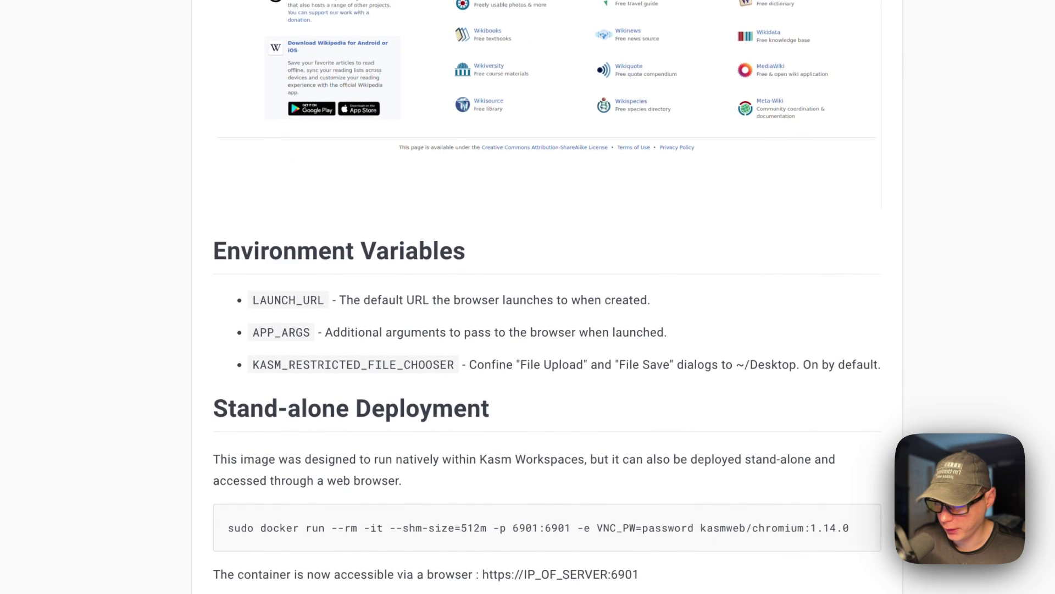
scroll(532, 441, "down", 2)
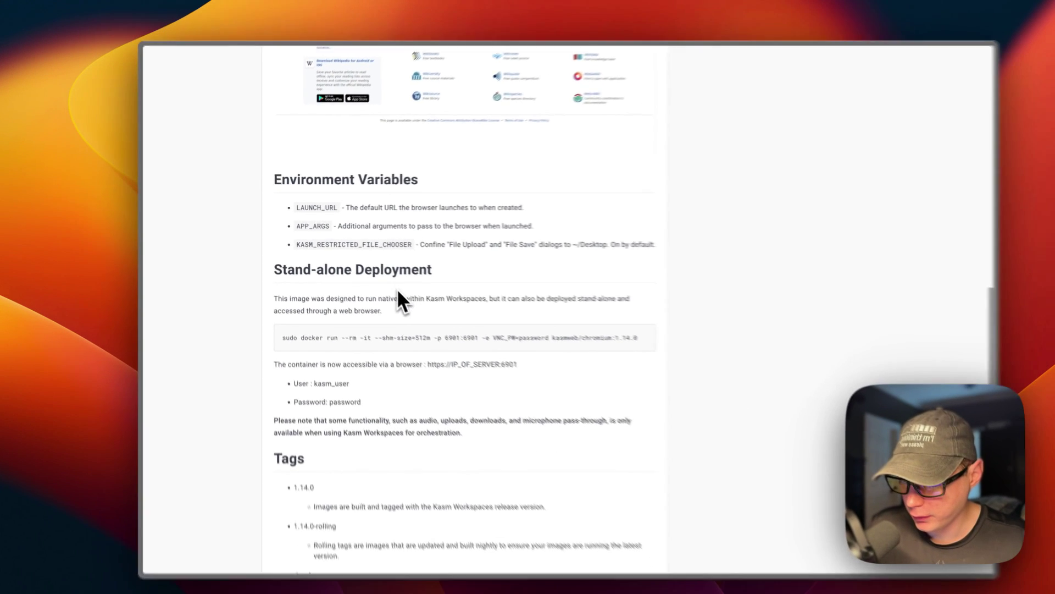
scroll(378, 279, "up", 2)
scroll(378, 279, "up", 10)
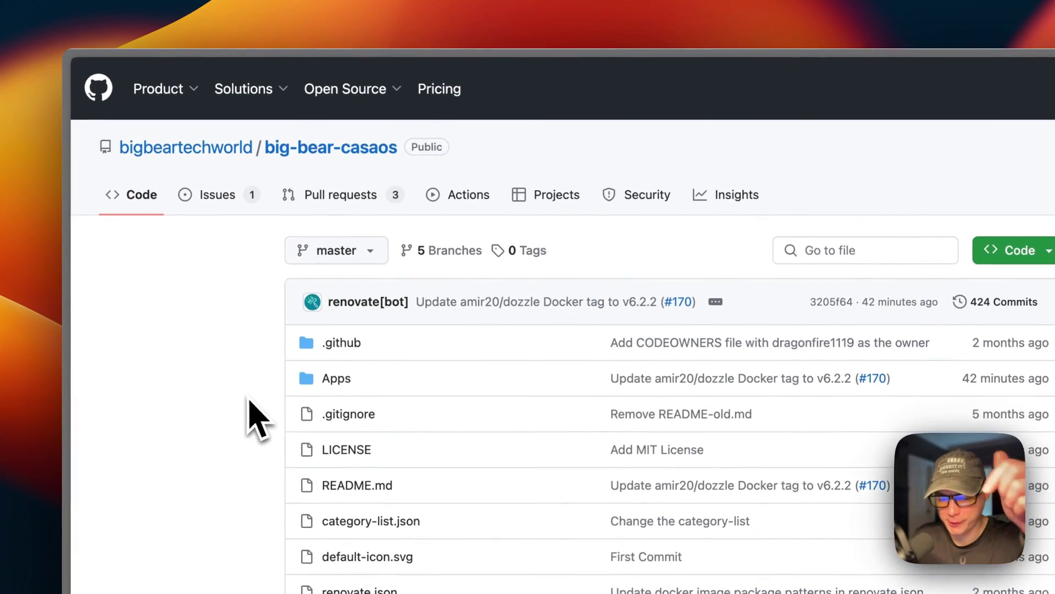
scroll(258, 418, "down", 10)
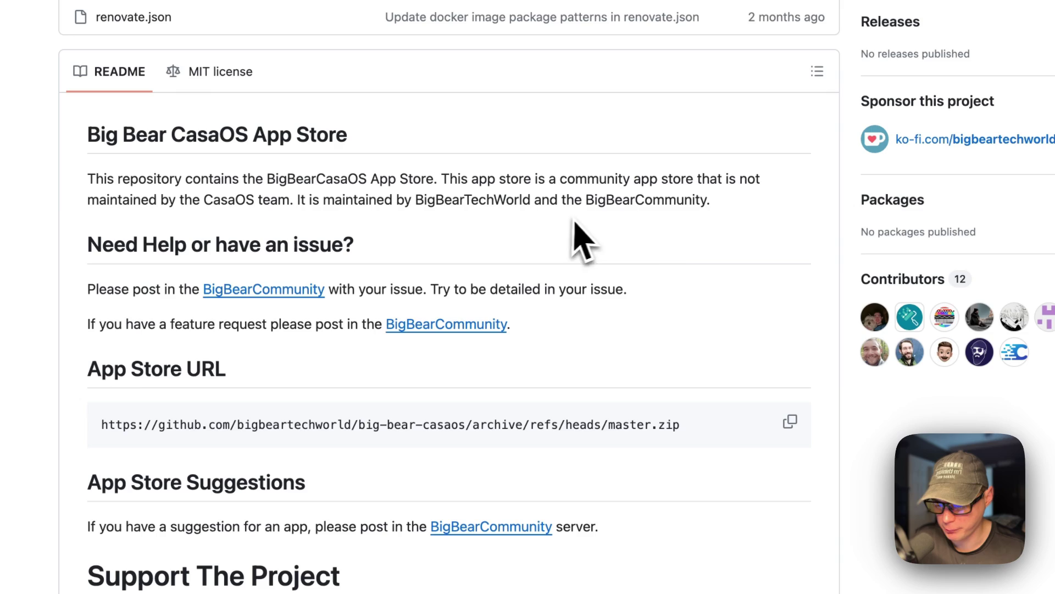
scroll(432, 398, "down", 20)
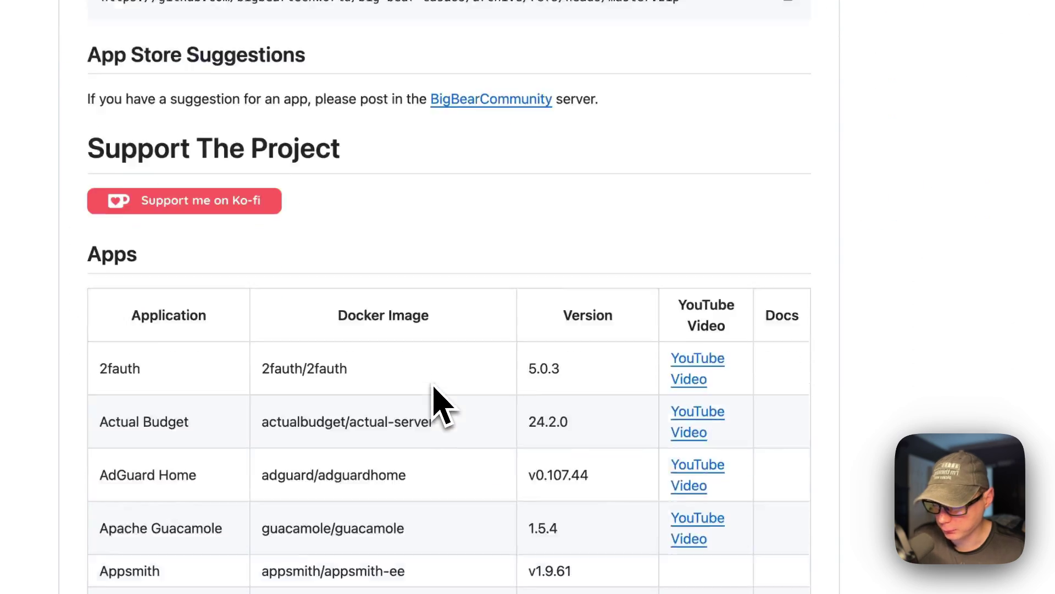
scroll(440, 401, "down", 20)
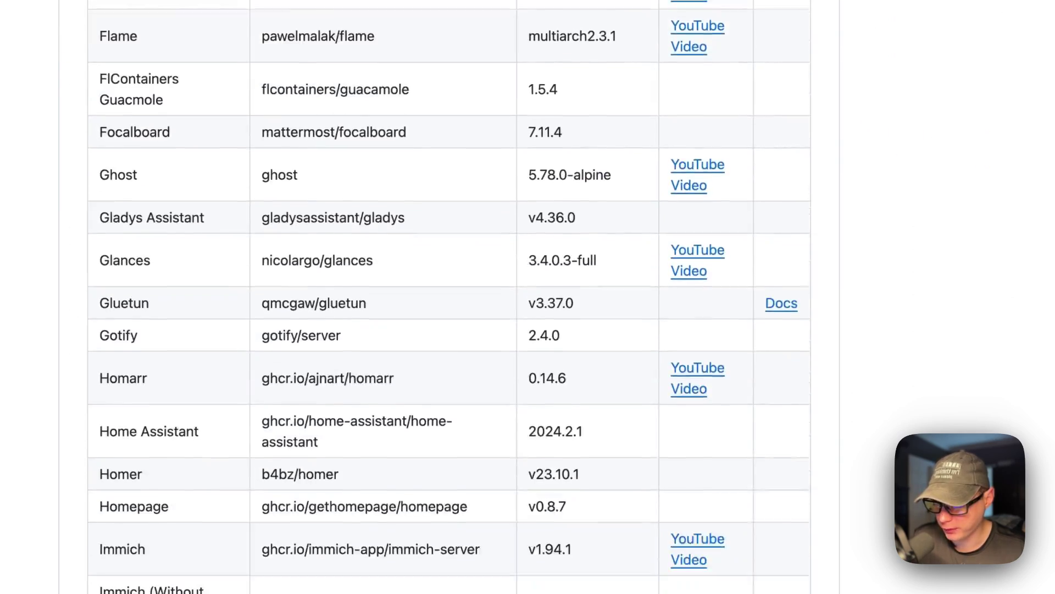
scroll(436, 400, "down", 20)
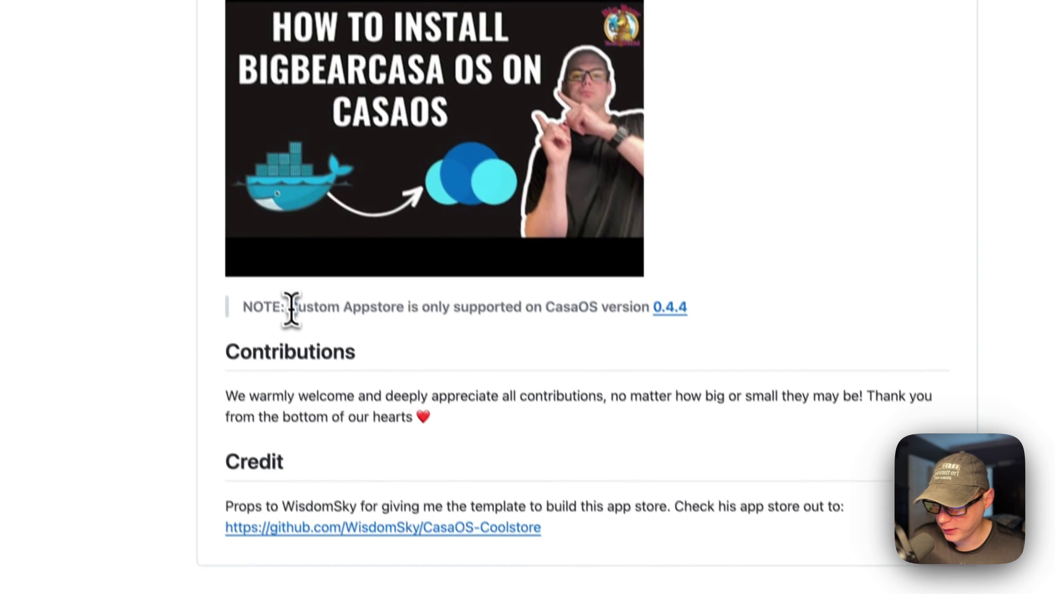
left_click_drag(337, 418, 613, 419)
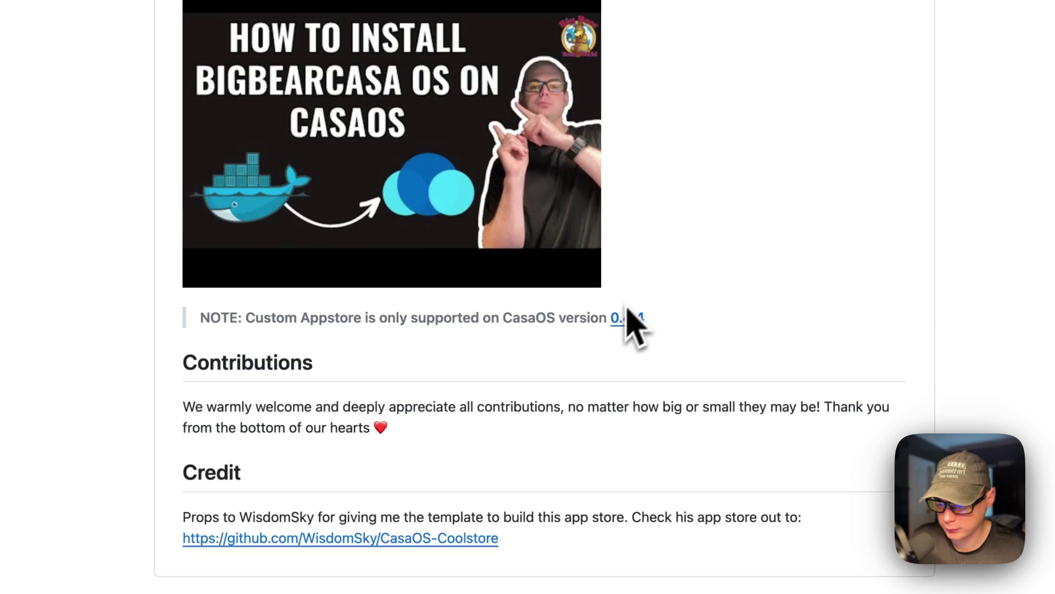
scroll(520, 308, "up", 20)
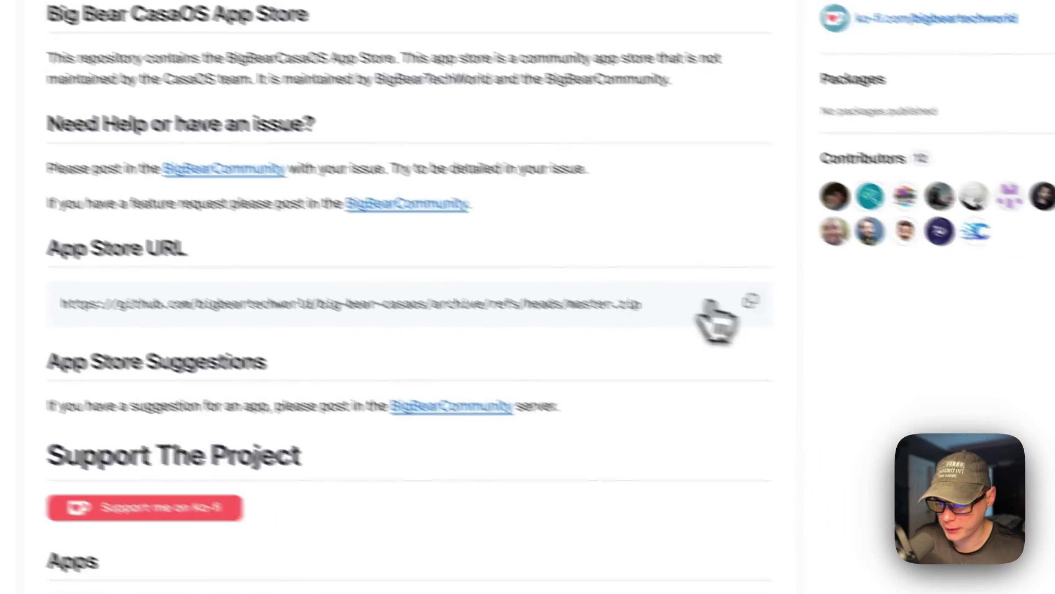
left_click(885, 121)
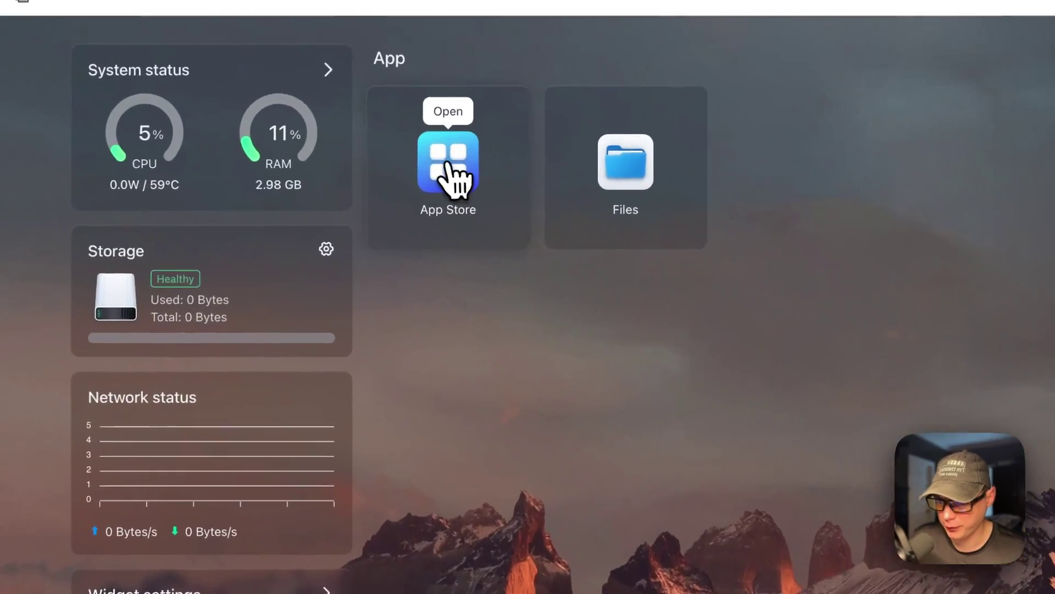
Add the copied big-bear-casaos master.zip URL as a new App Store source
left_click(393, 132)
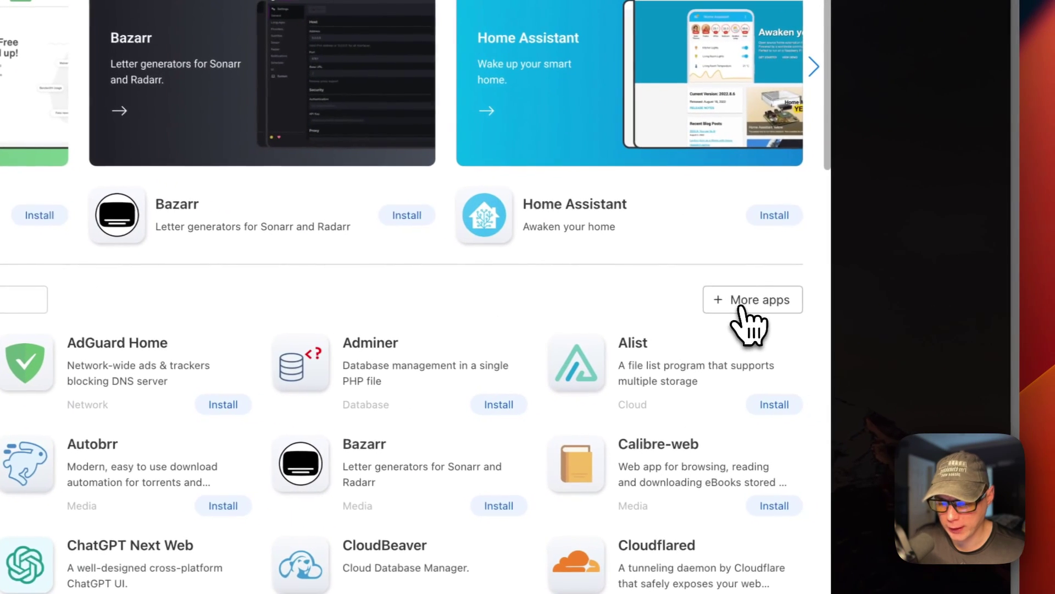
left_click(983, 336)
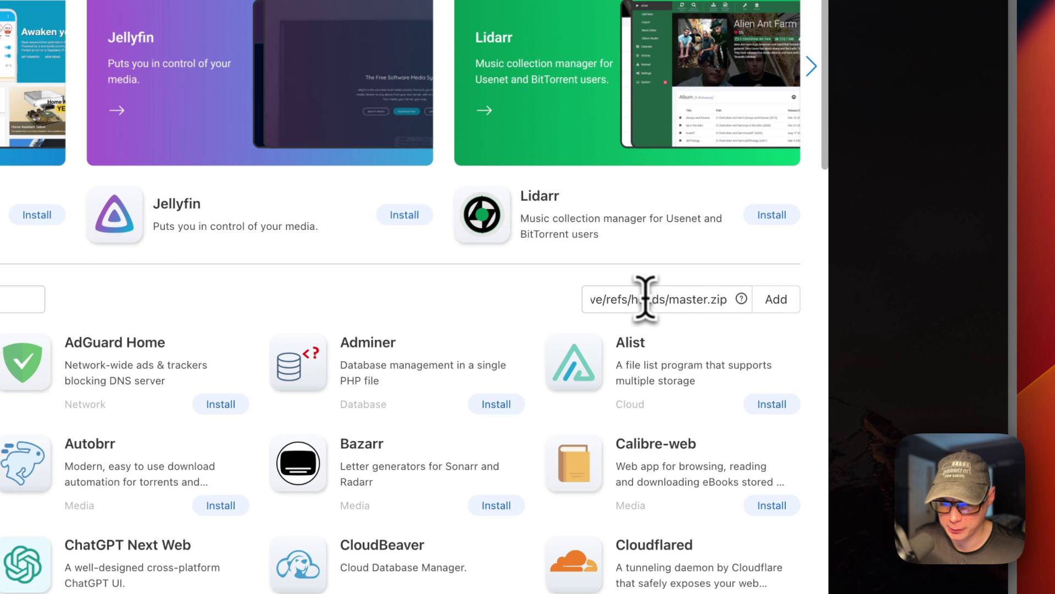
left_click(785, 301)
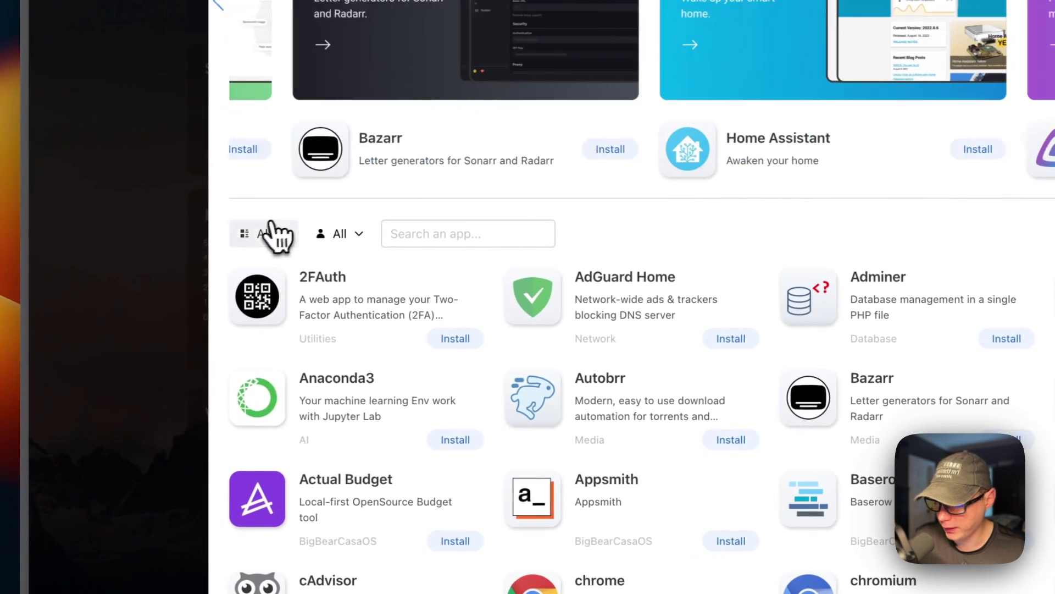
Reload CasaOS and filter the App Store to the BigBearCasaOS category, browsing its apps
left_click(269, 233)
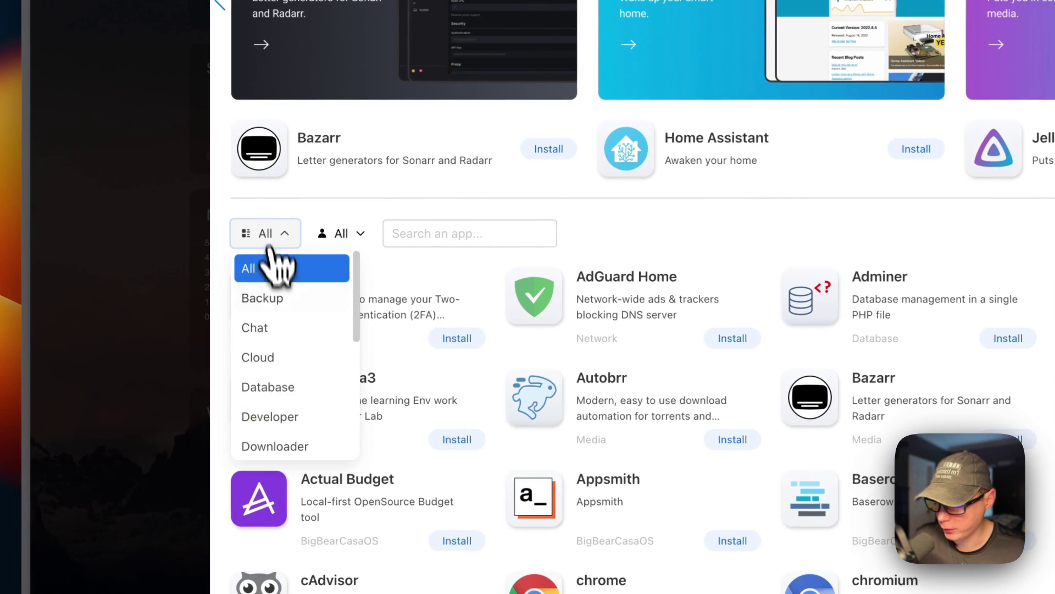
key("super+r")
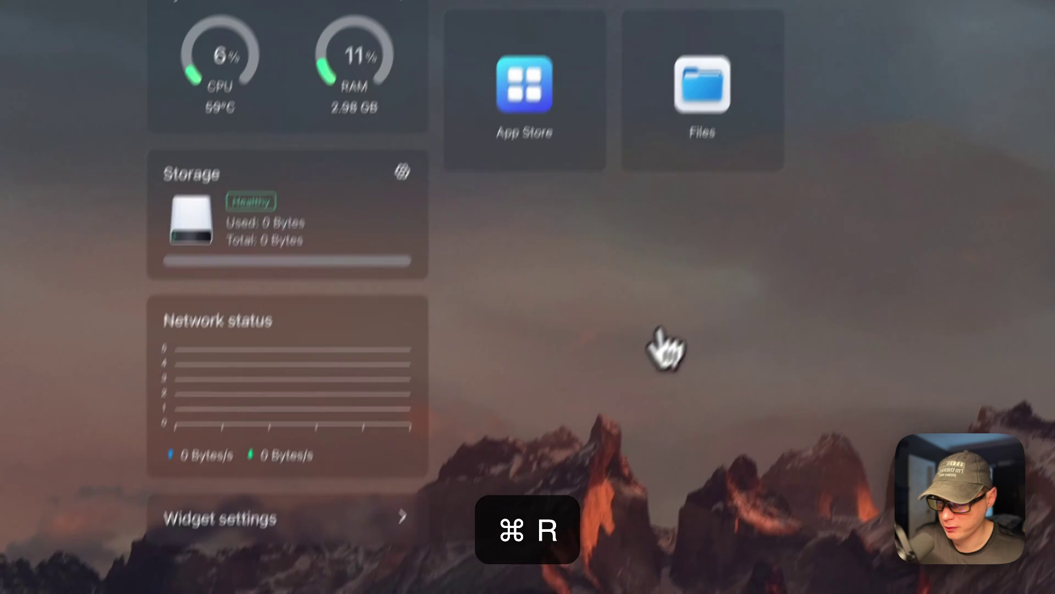
left_click(539, 193)
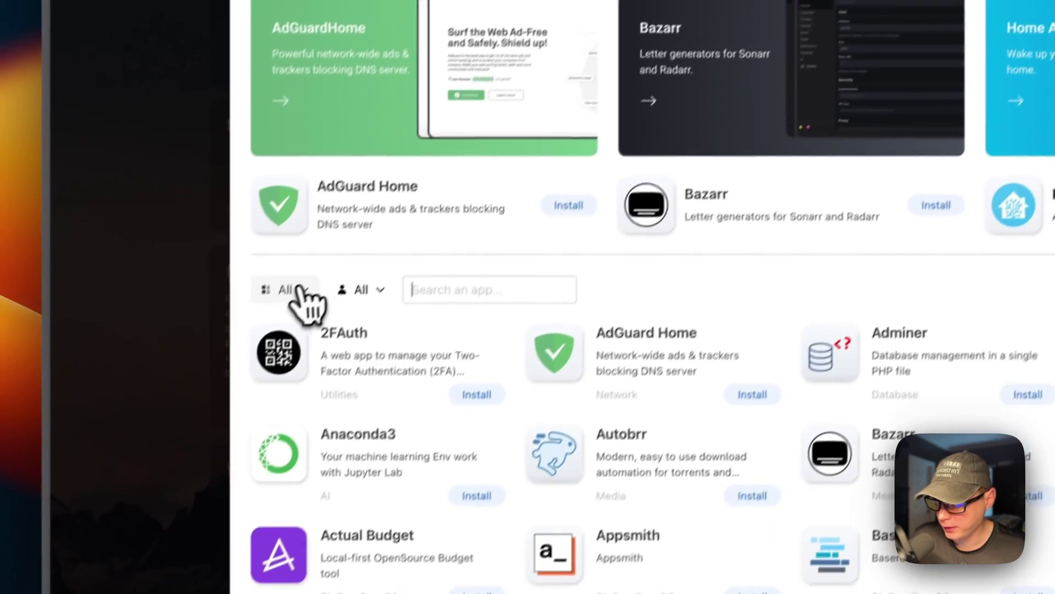
left_click(194, 410)
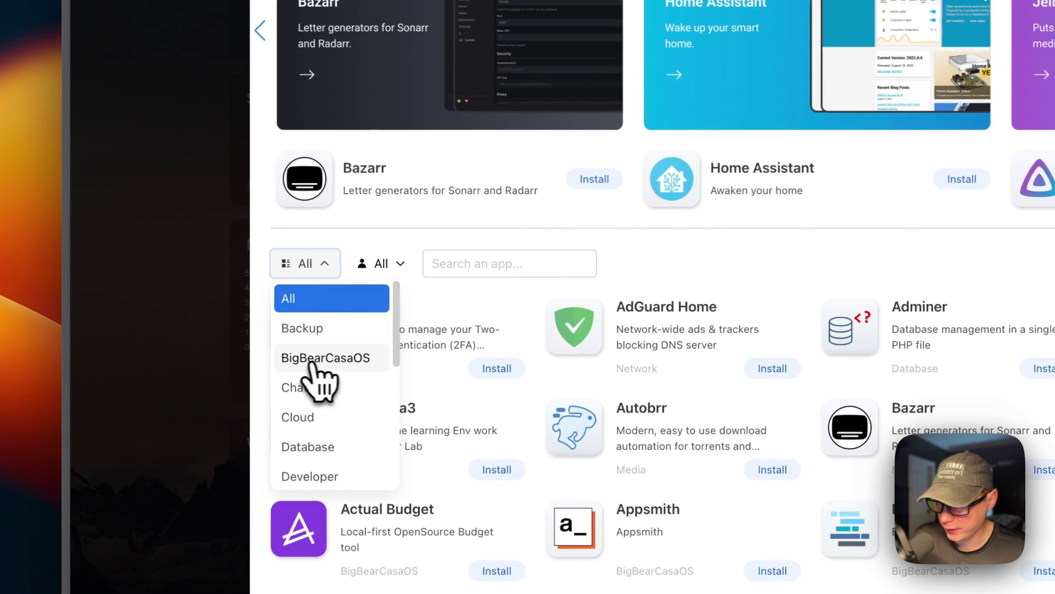
left_click(331, 360)
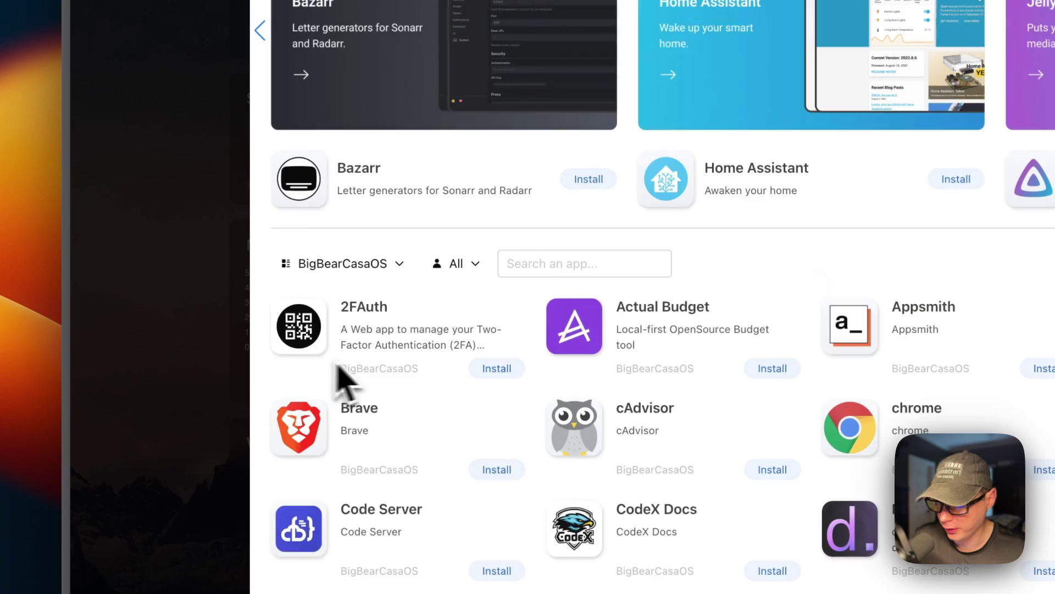
scroll(471, 405, "down", 6)
scroll(575, 297, "down", 20)
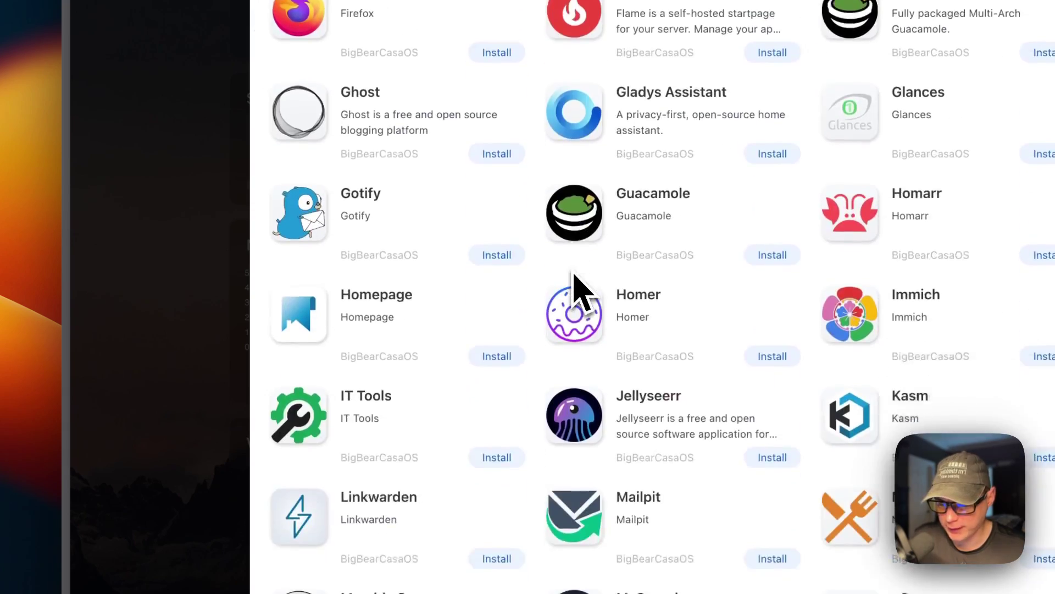
scroll(575, 297, "down", 3)
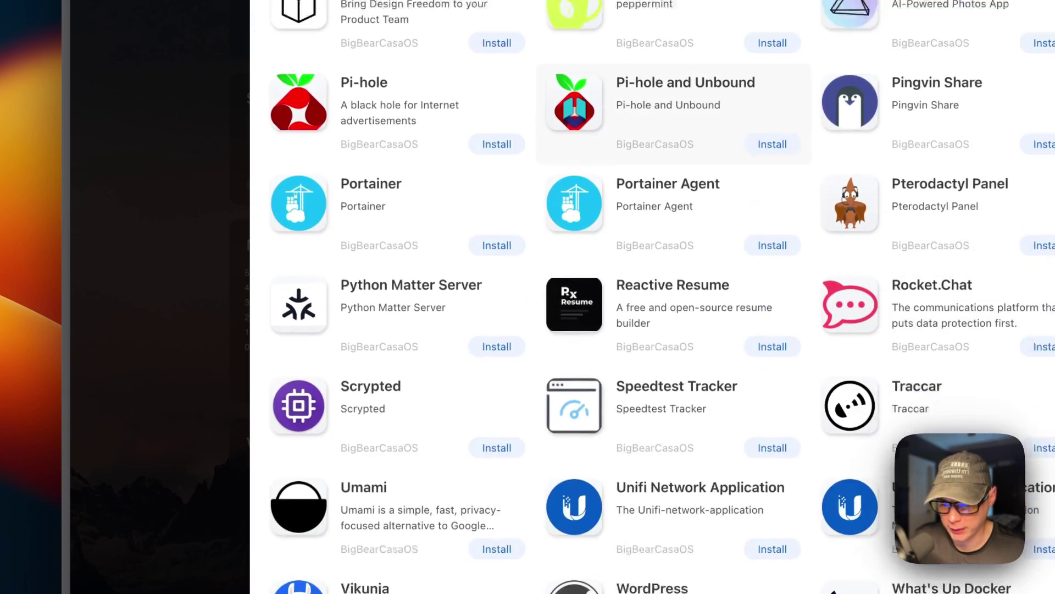
scroll(574, 297, "up", 10)
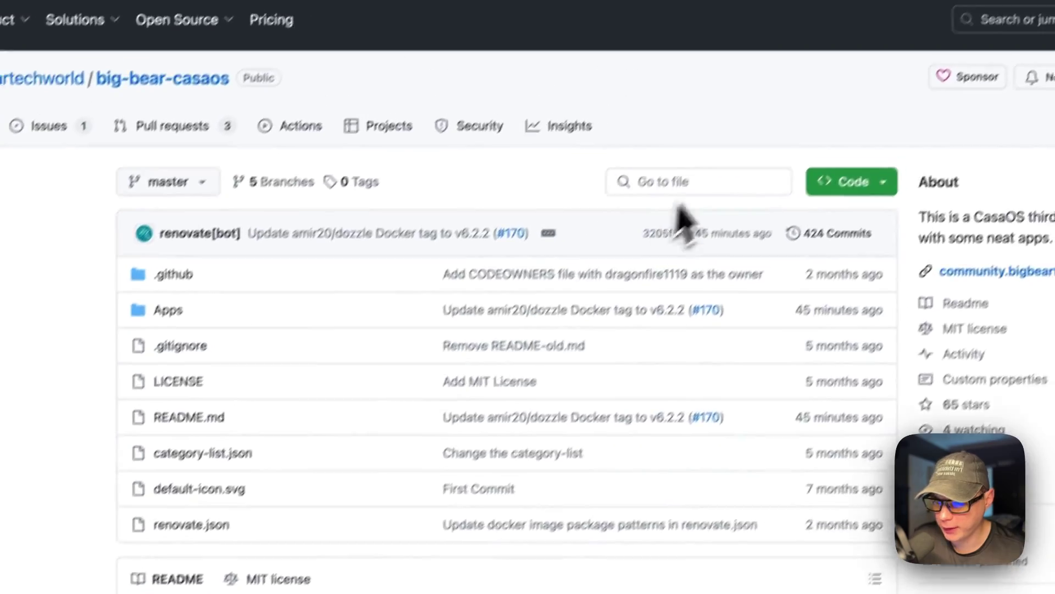
Use the repository file search to open Apps/chromium/docker-compose.yml
left_click(849, 3)
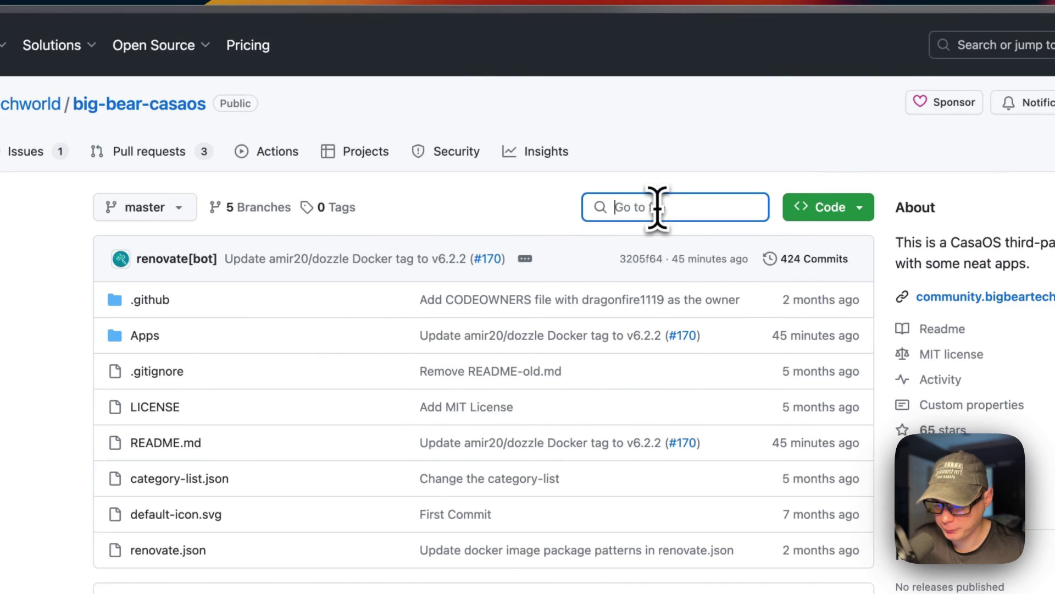
type("dhrome")
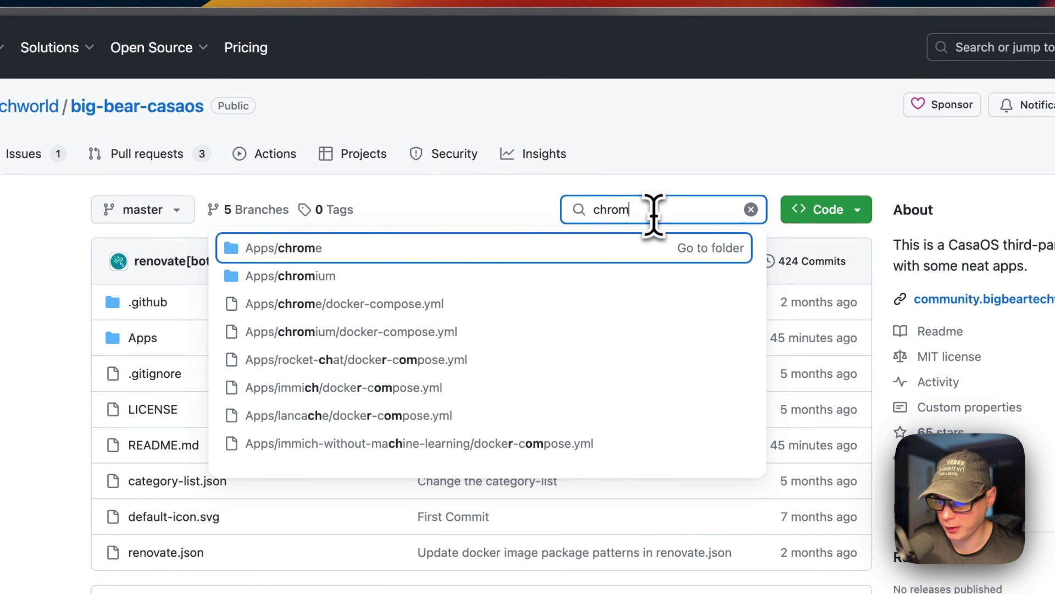
left_click(322, 276)
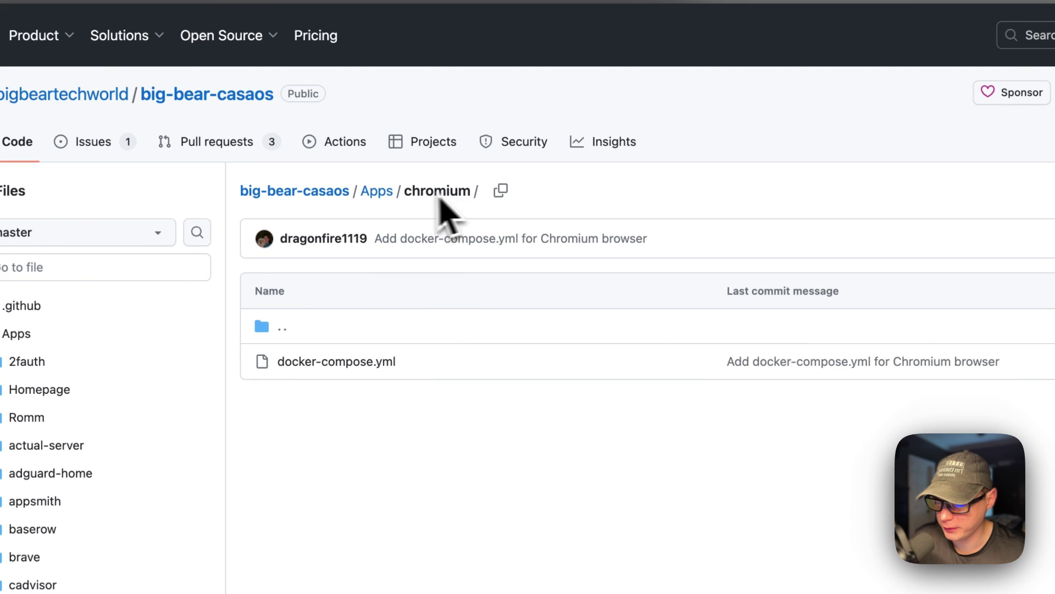
left_click(328, 364)
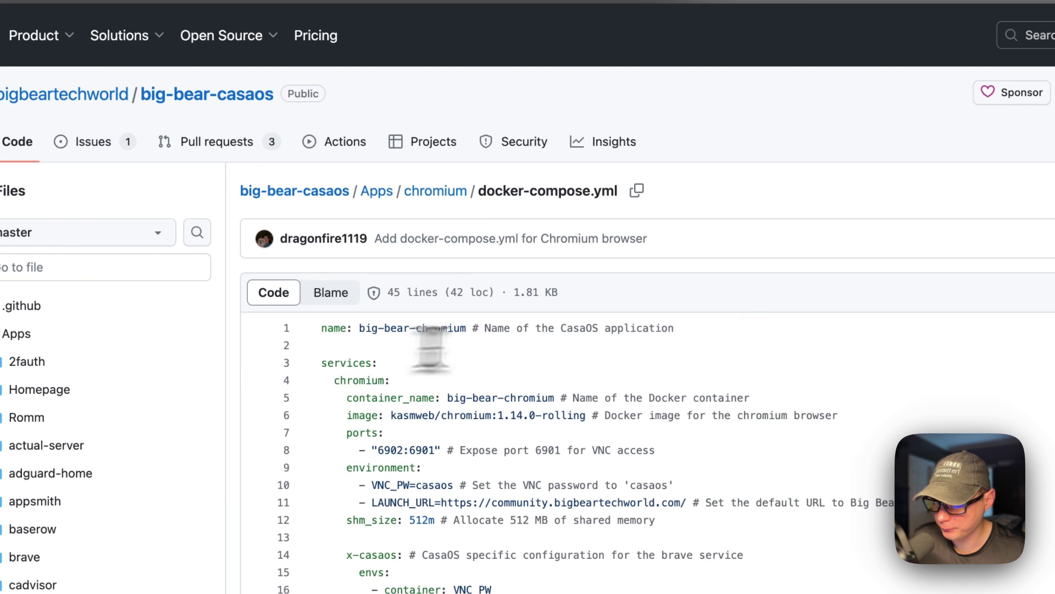
Highlight the app name, container_name, image, environment variables and LAUNCH_URL lines
left_click_drag(321, 328, 676, 329)
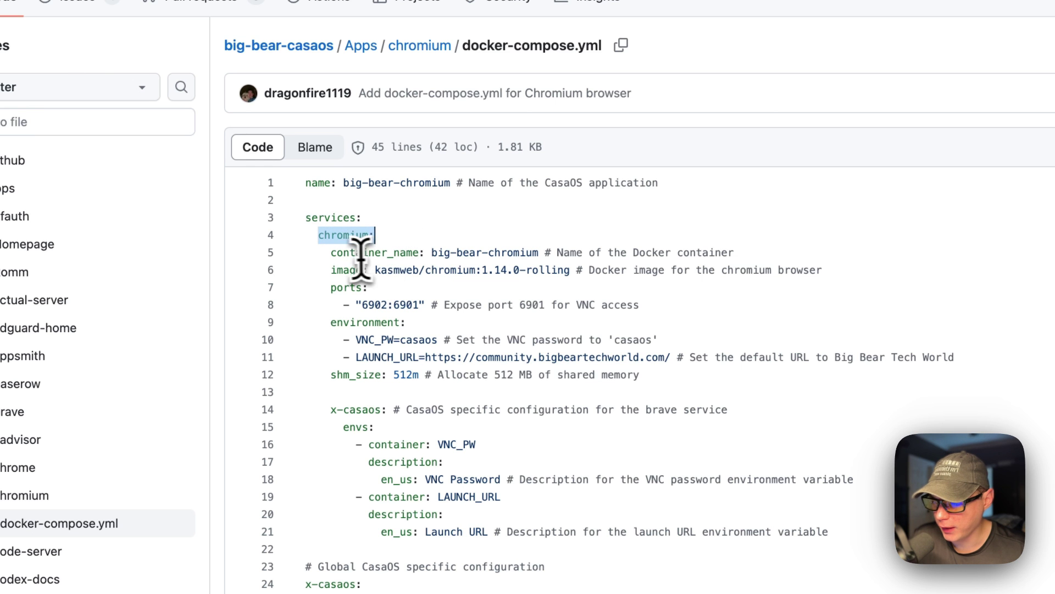
left_click_drag(332, 252, 737, 253)
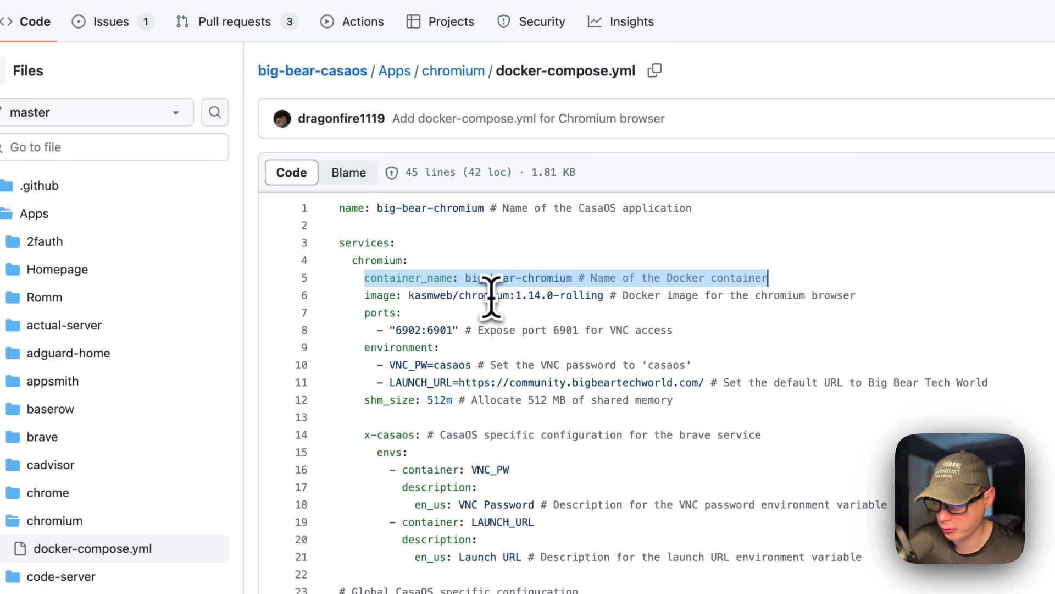
left_click_drag(364, 296, 855, 296)
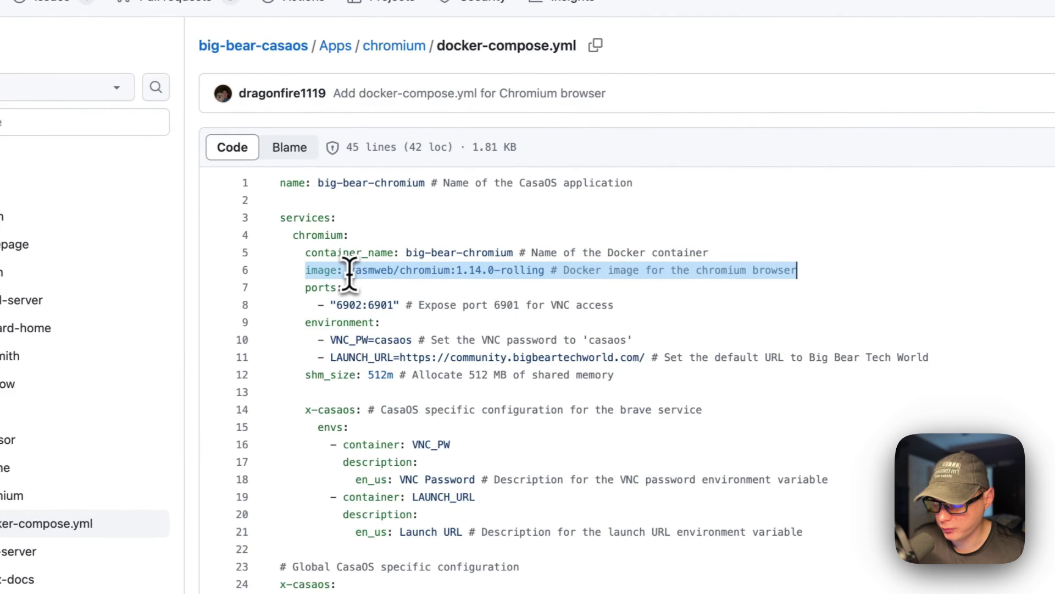
left_click(304, 277)
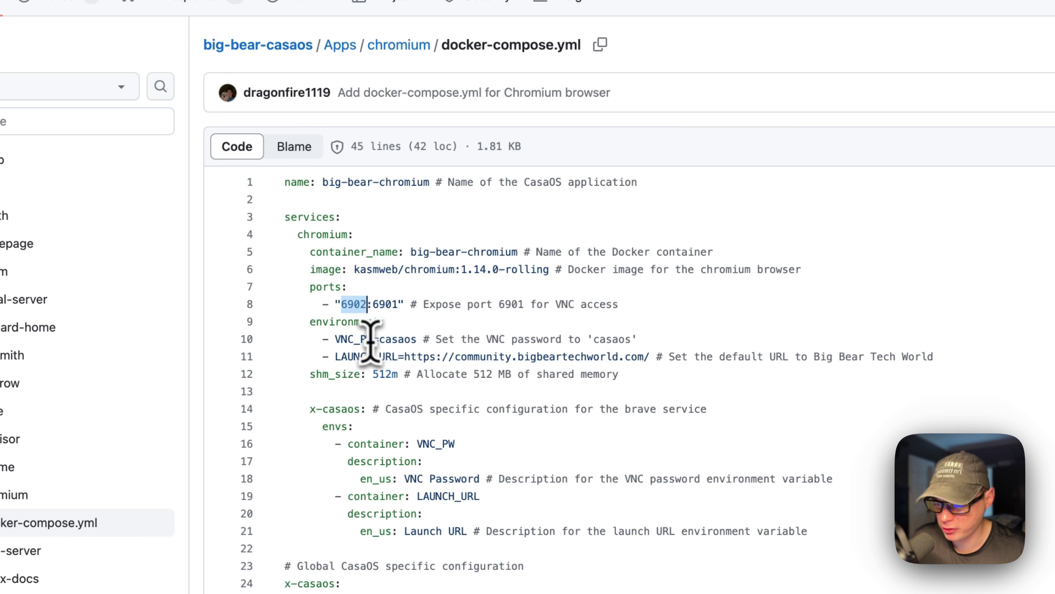
left_click_drag(311, 324, 898, 363)
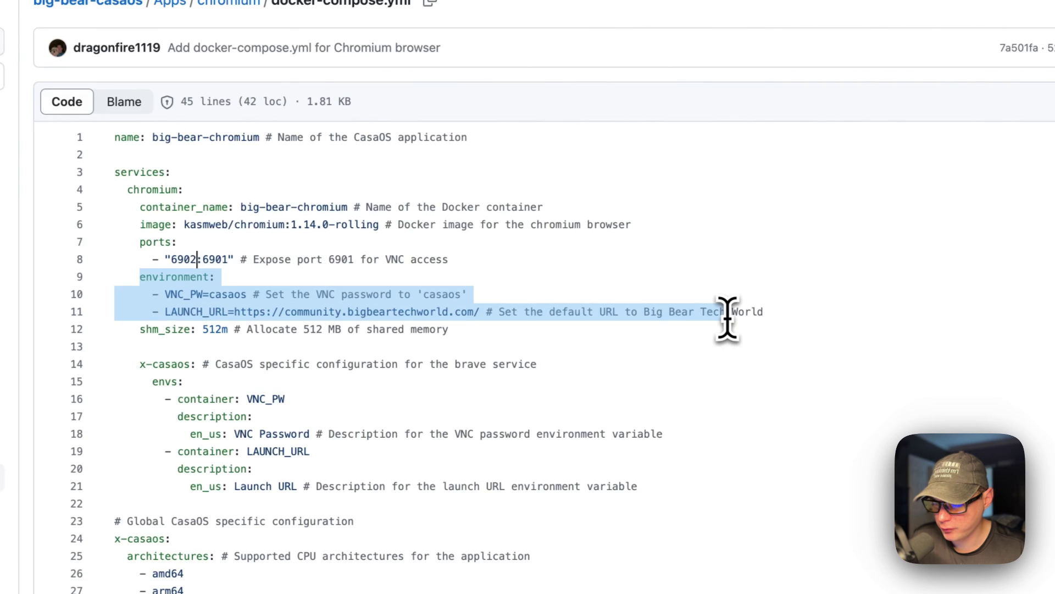
double_click(171, 294)
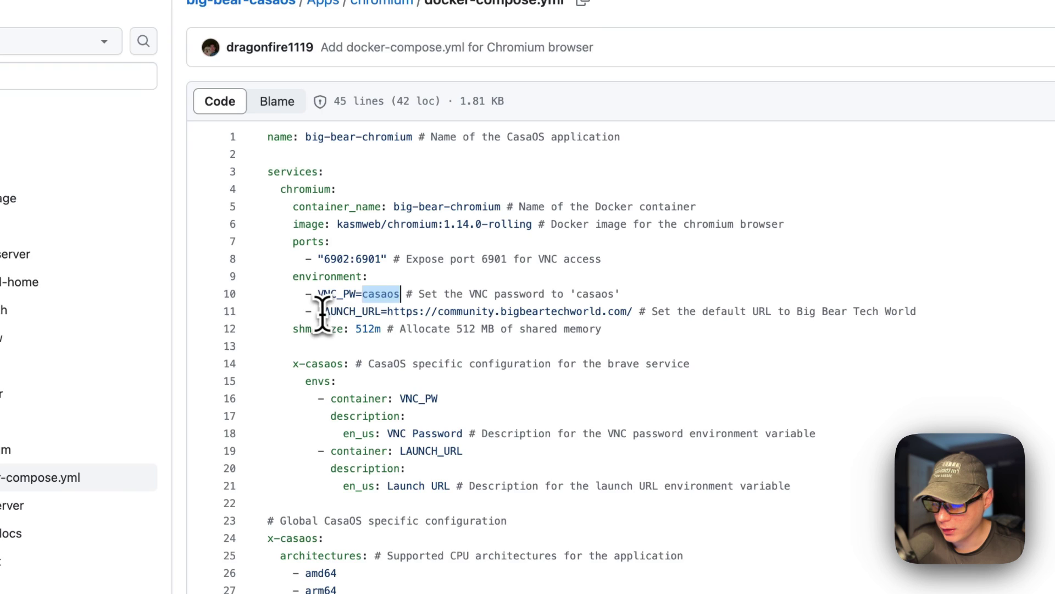
left_click_drag(322, 311, 900, 312)
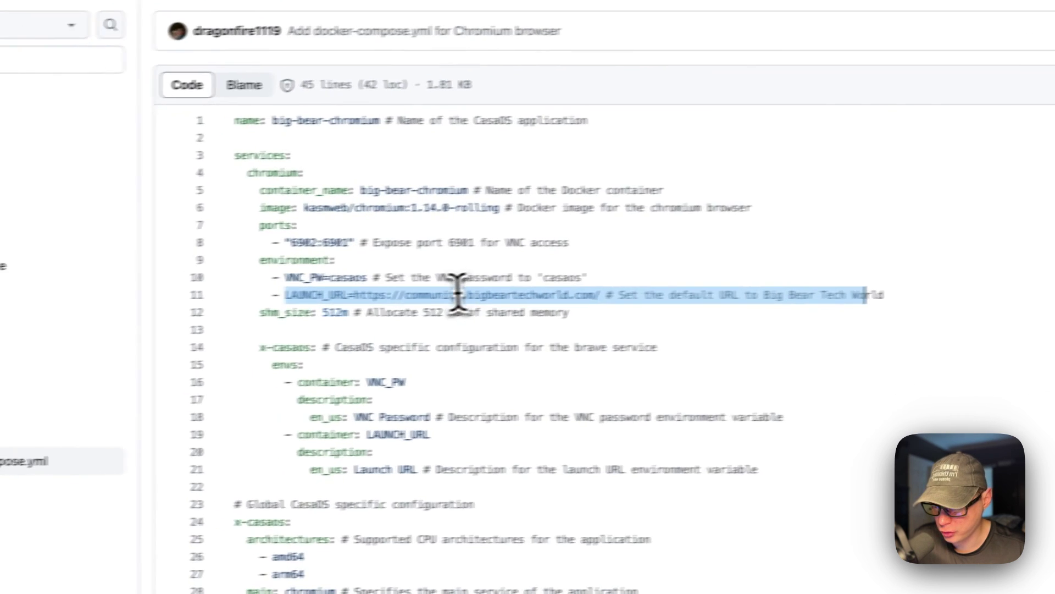
left_click(458, 295)
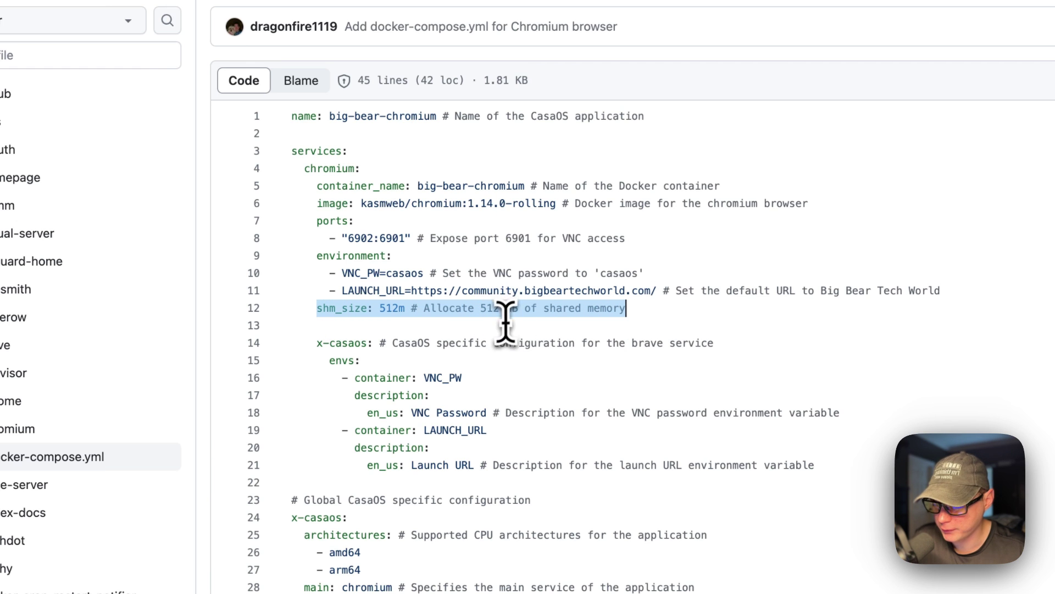
Highlight the service's x-casaos envs block and read on to the file's end
left_click_drag(317, 343, 732, 412)
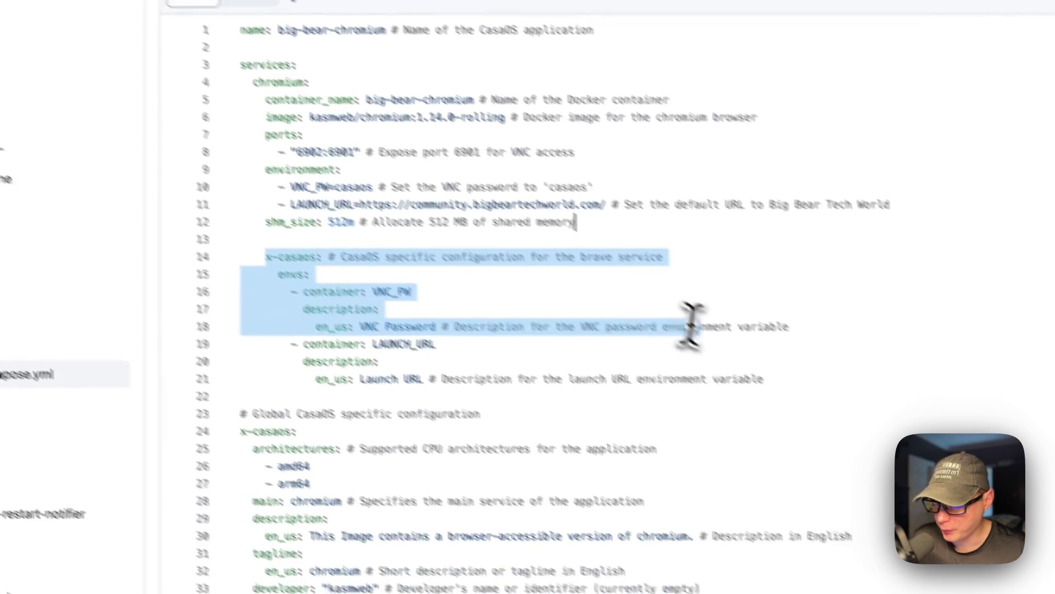
left_click_drag(691, 324, 764, 378)
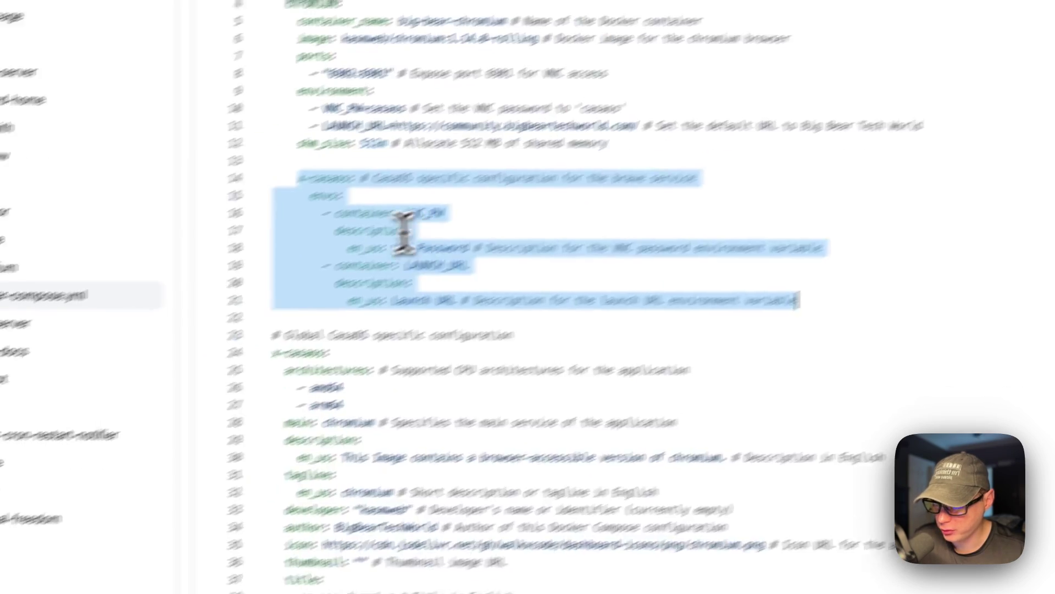
double_click(374, 265)
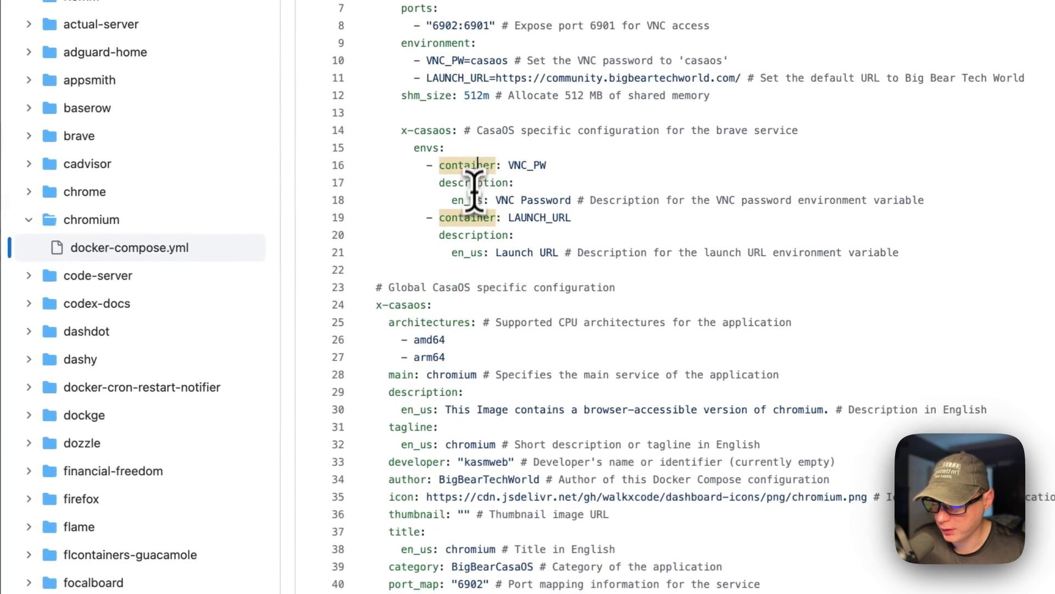
scroll(471, 223, "down", 3)
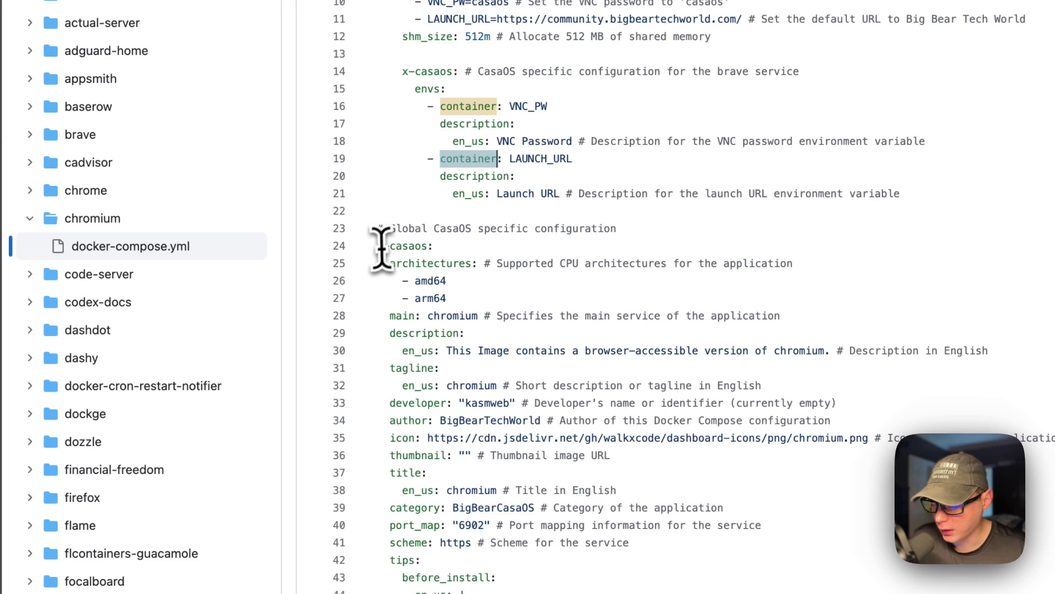
left_click_drag(379, 248, 570, 593)
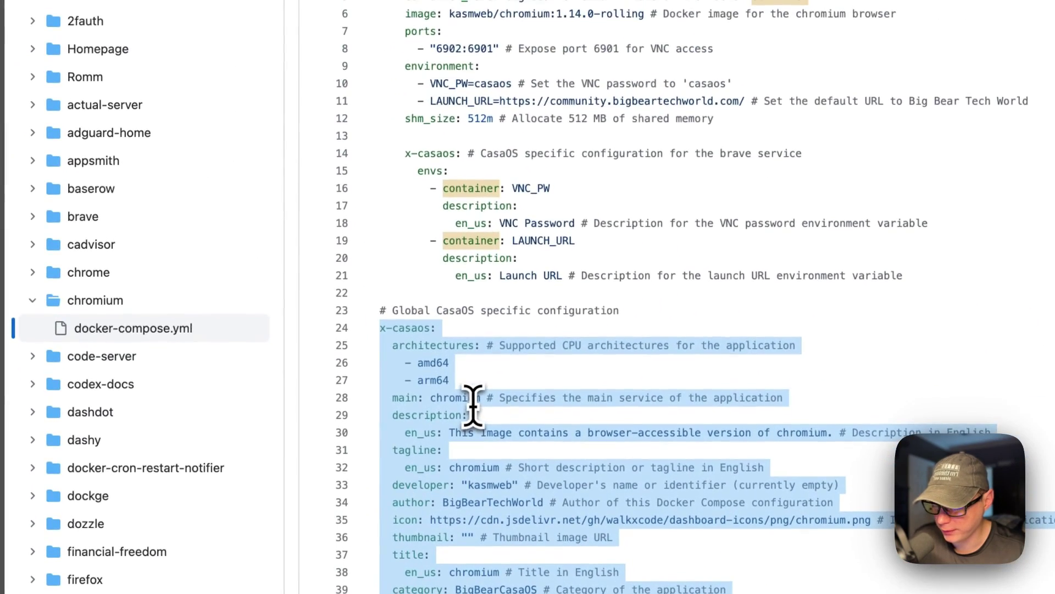
left_click(389, 347)
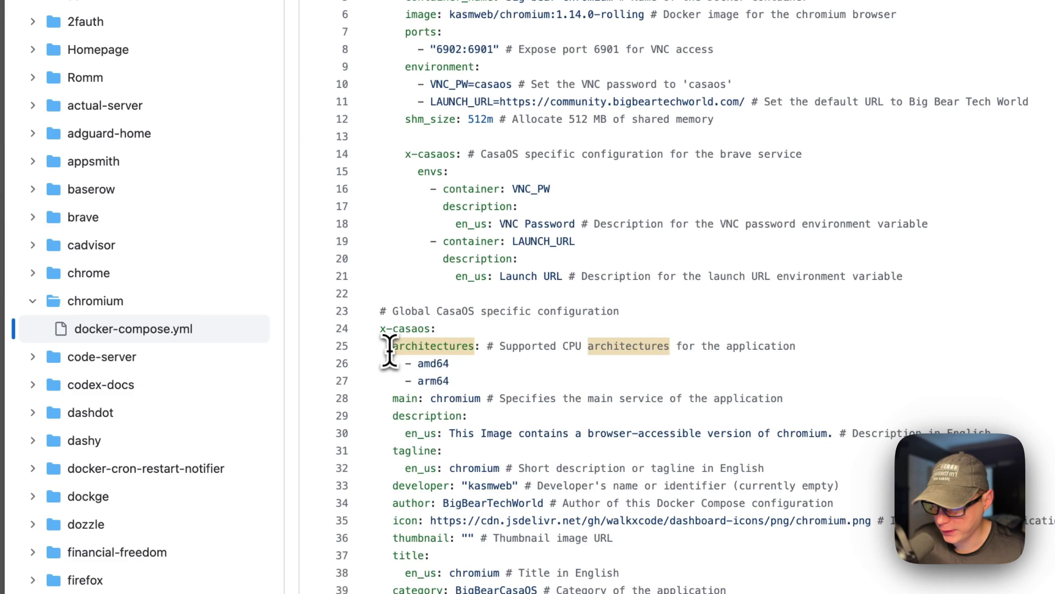
left_click_drag(449, 15, 705, 15)
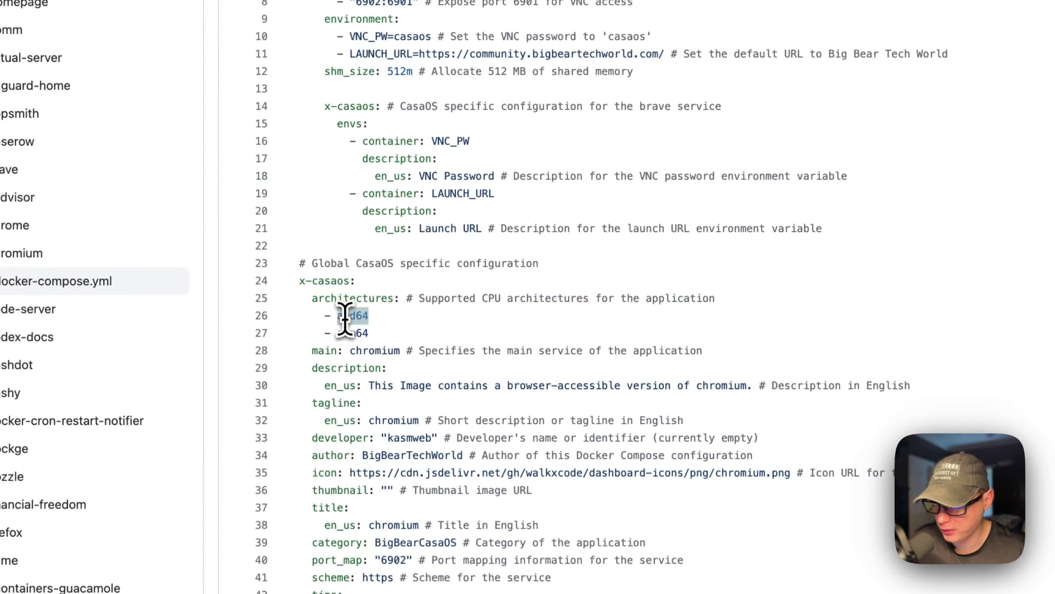
double_click(335, 536)
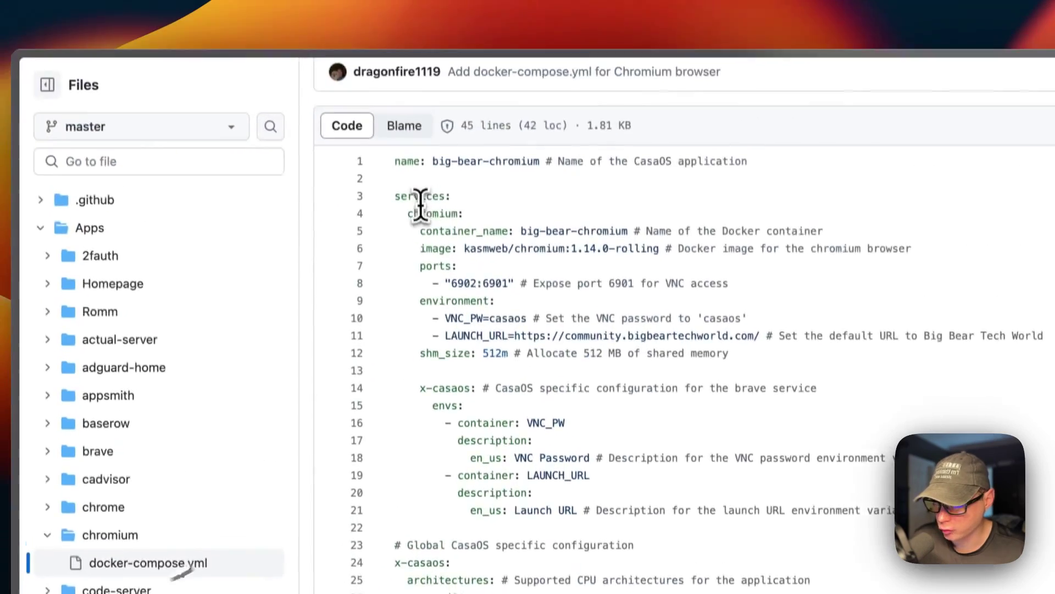
double_click(424, 224)
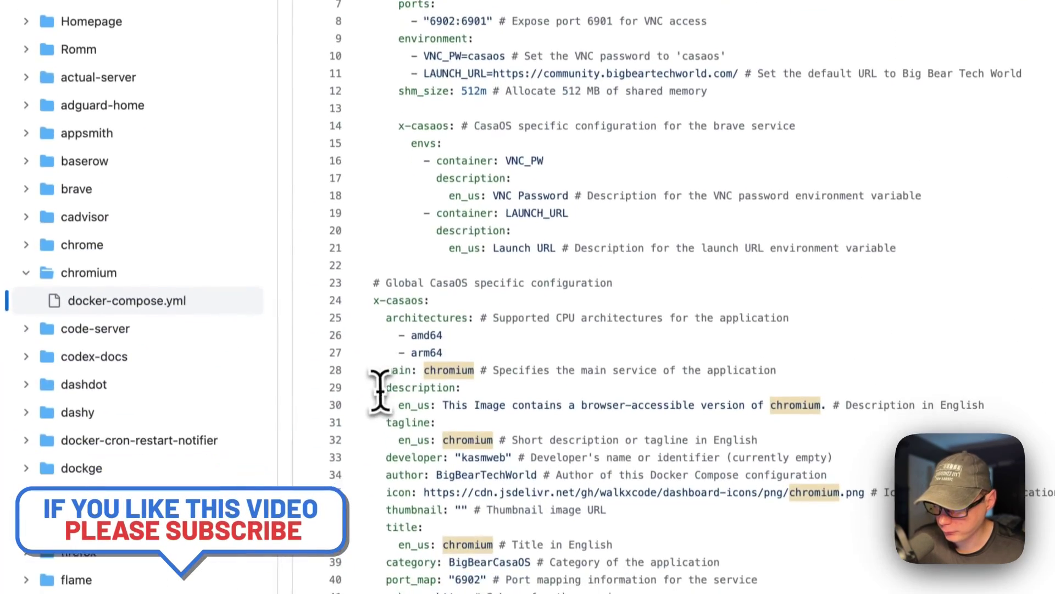
left_click_drag(436, 380, 397, 380)
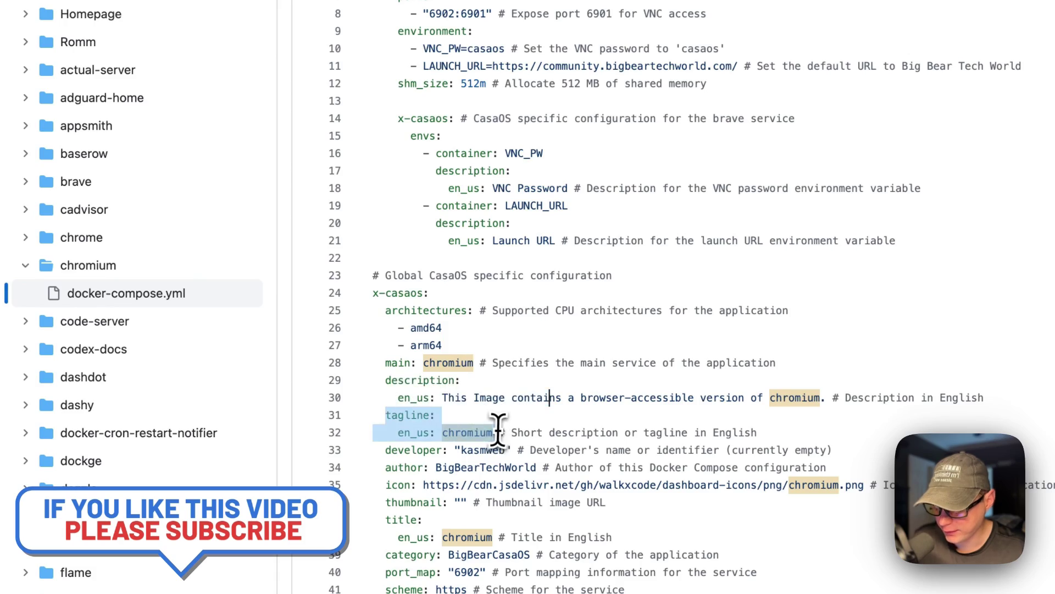
left_click_drag(385, 449, 712, 449)
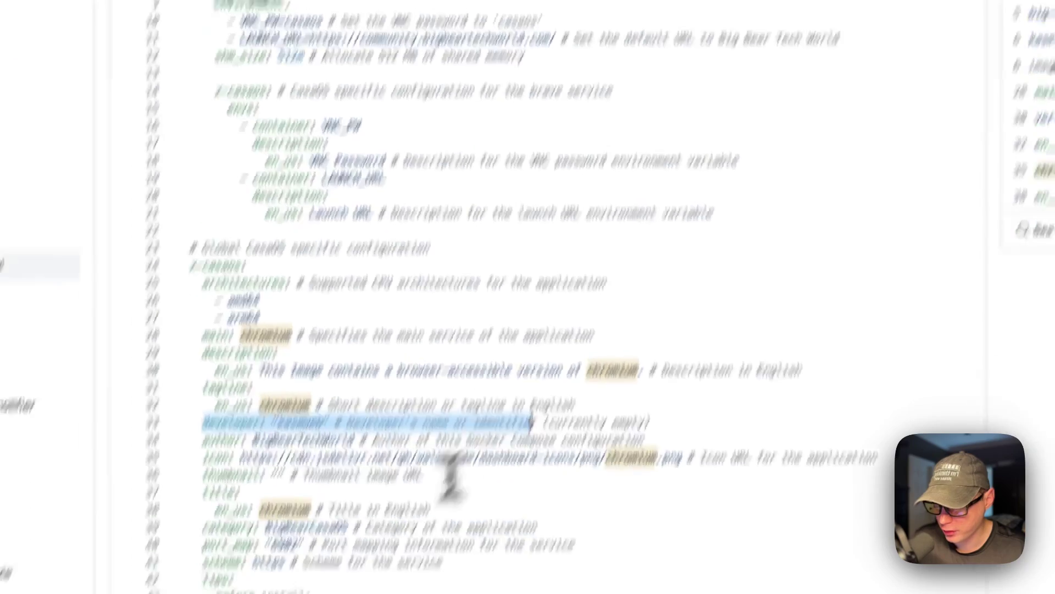
double_click(228, 439)
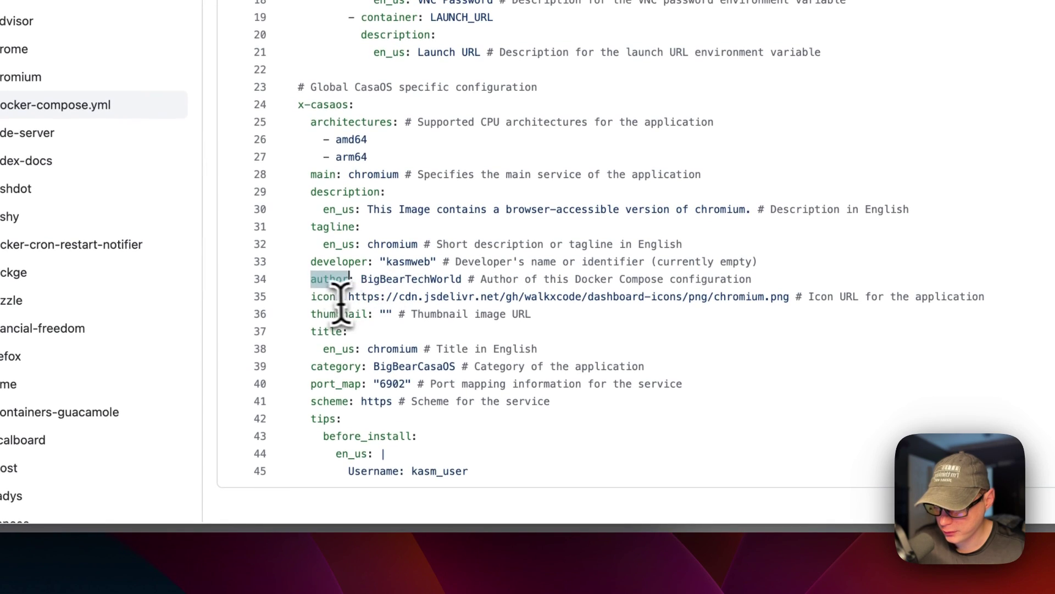
left_click_drag(312, 298, 797, 297)
double_click(330, 314)
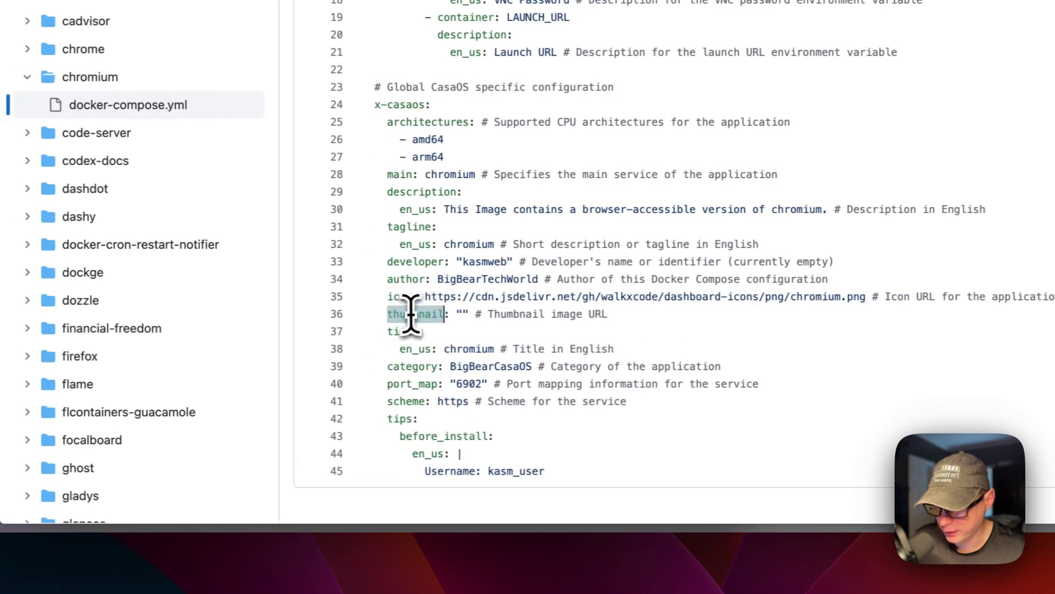
double_click(410, 331)
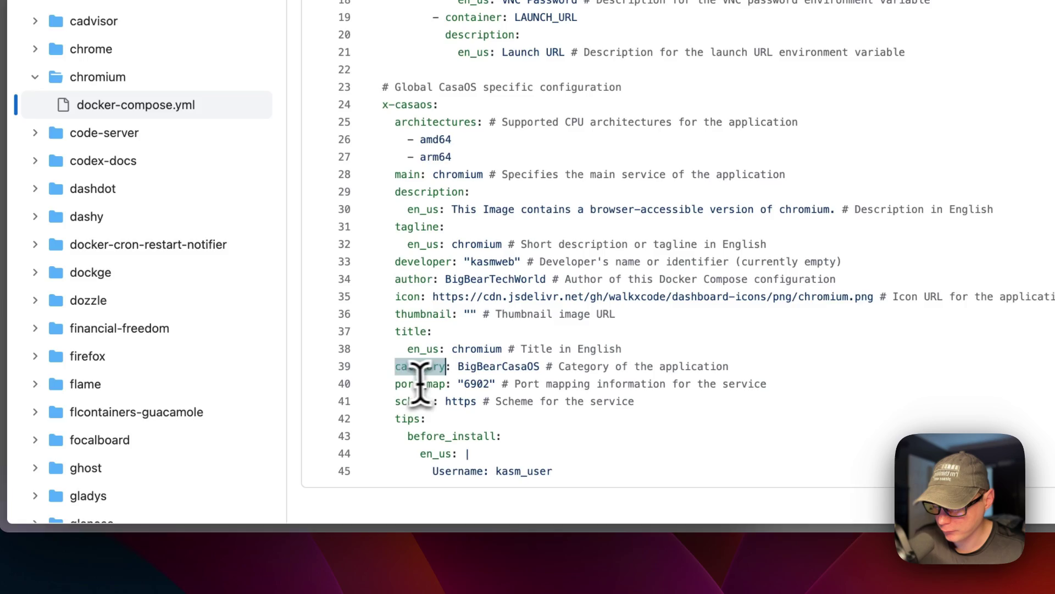
left_click_drag(396, 383, 583, 388)
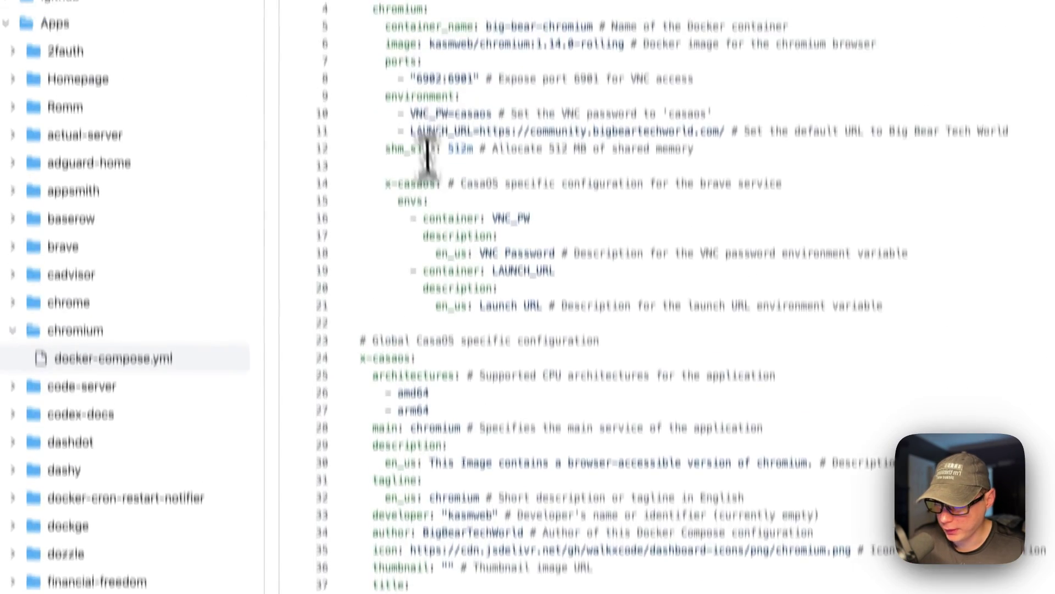
double_click(451, 180)
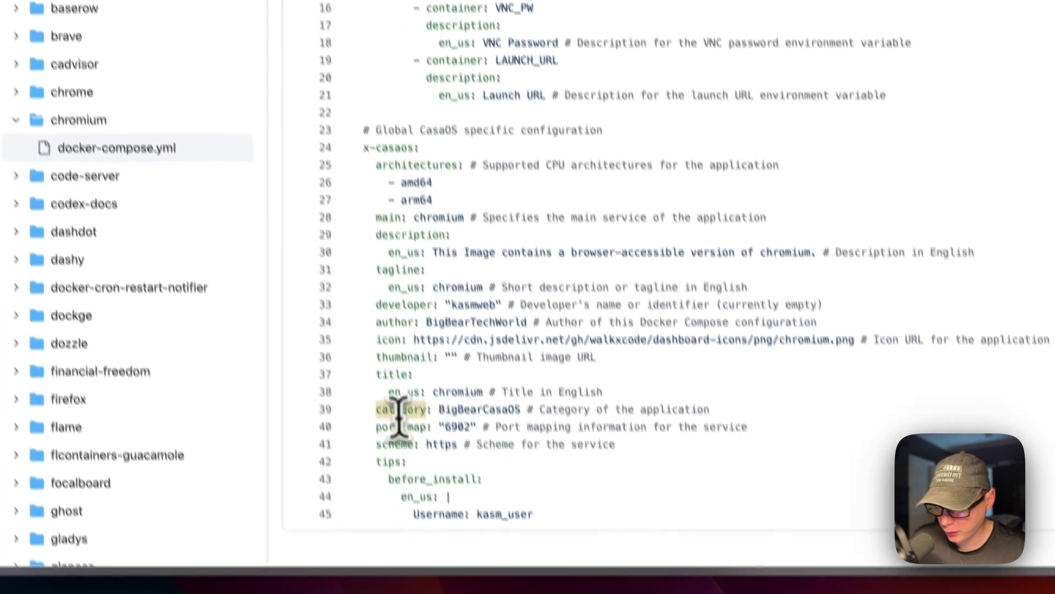
left_click_drag(360, 402, 575, 403)
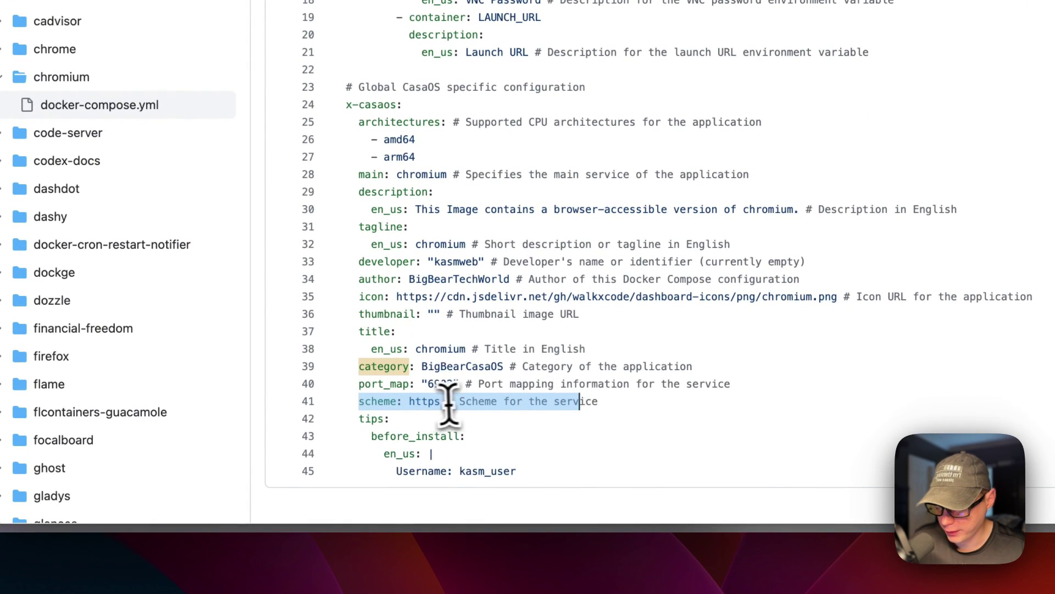
left_click_drag(361, 419, 538, 480)
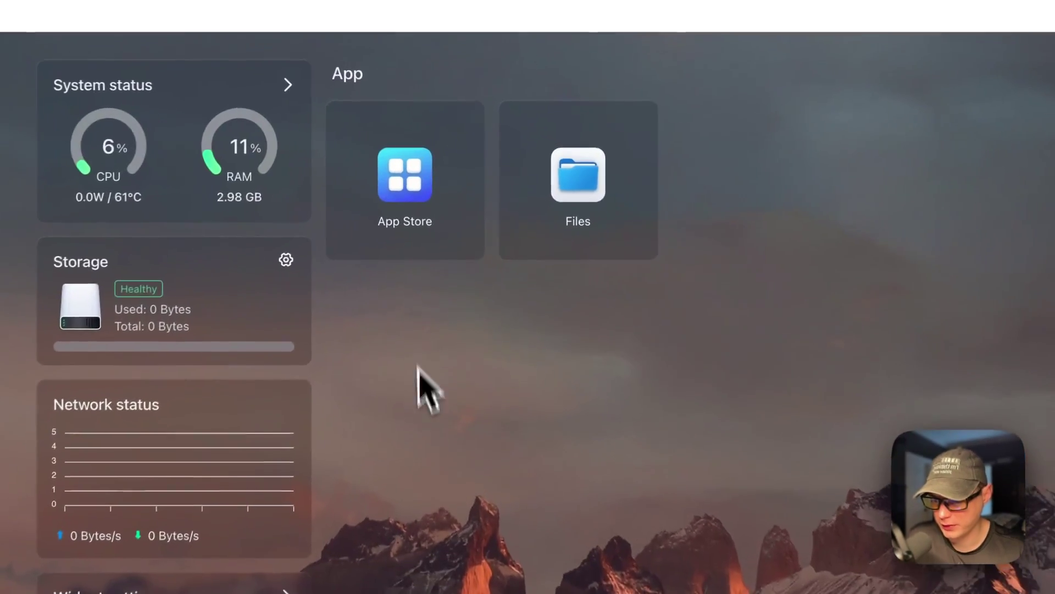
Search the App Store for 'chrom' and start installing chromium, noting the Tips username
left_click(421, 164)
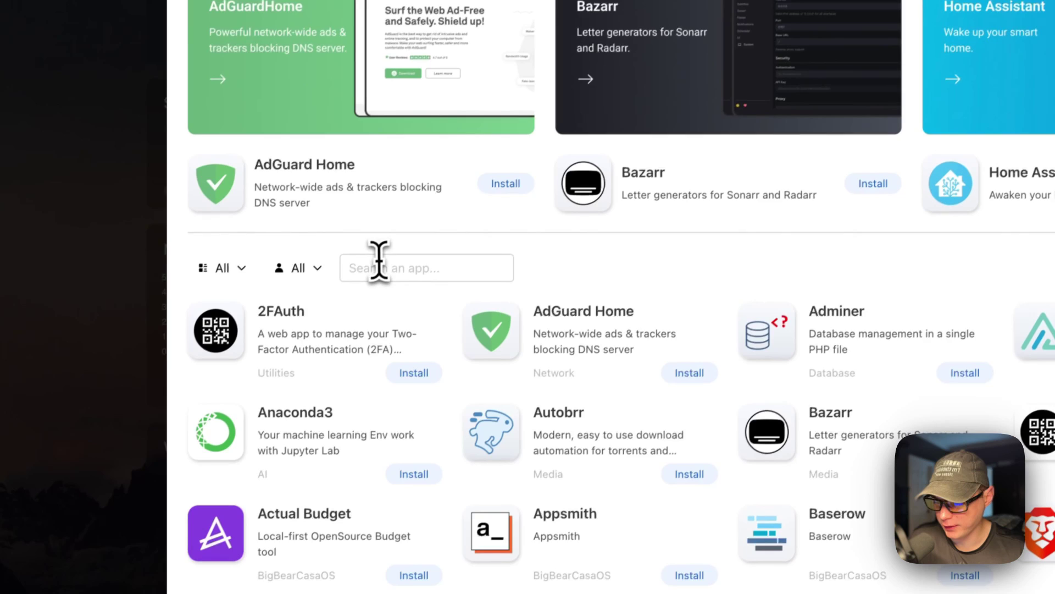
type("chrom")
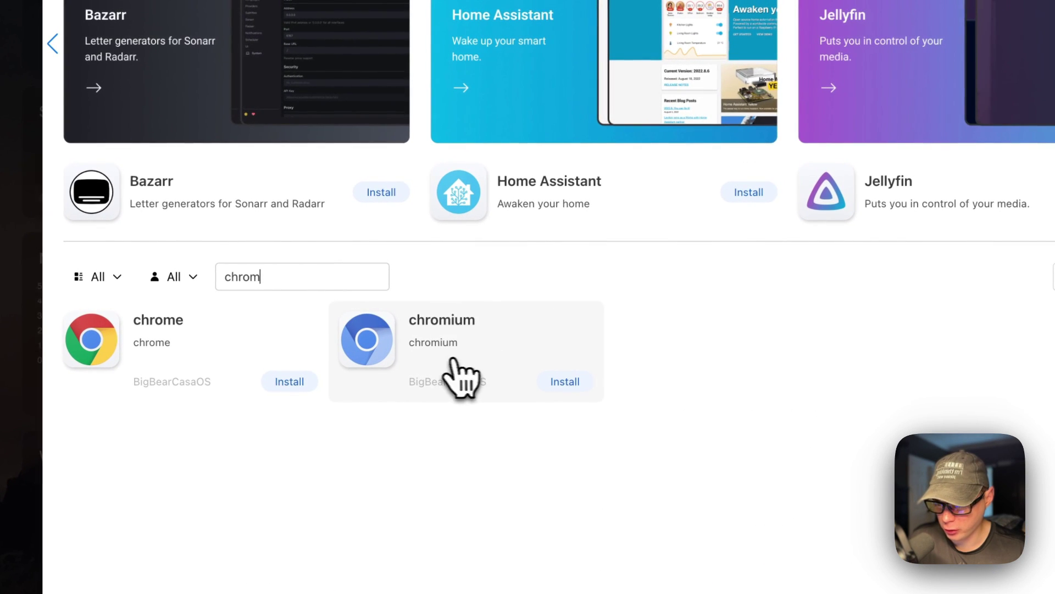
left_click(465, 357)
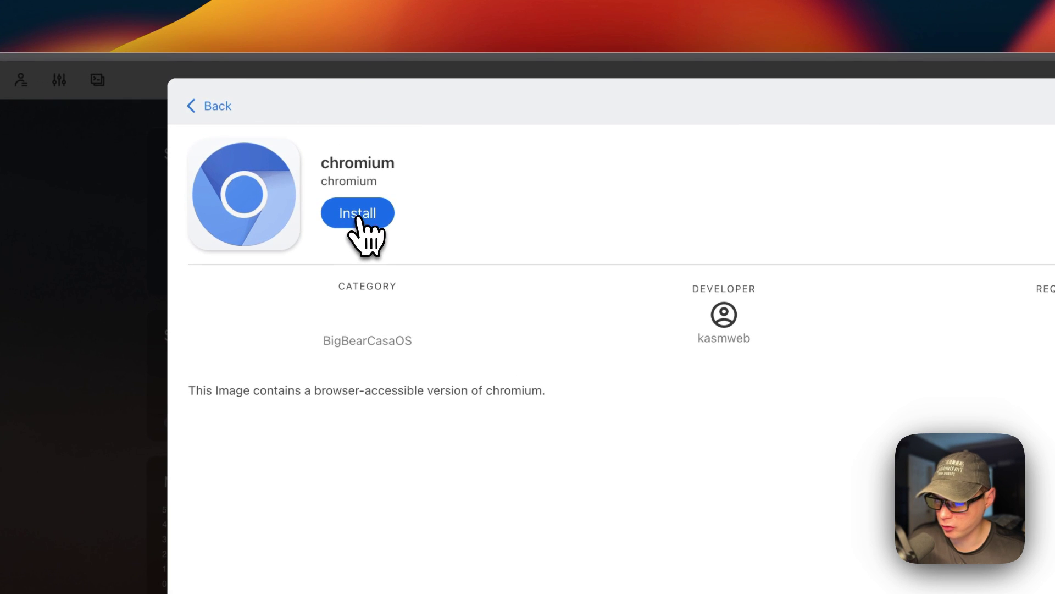
left_click(356, 220)
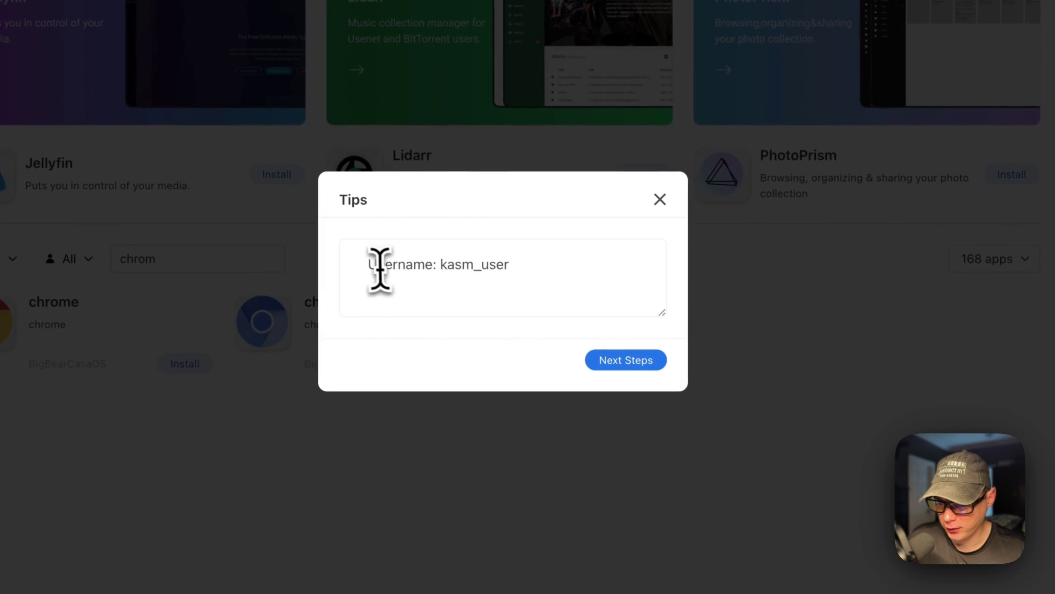
left_click_drag(369, 269, 547, 278)
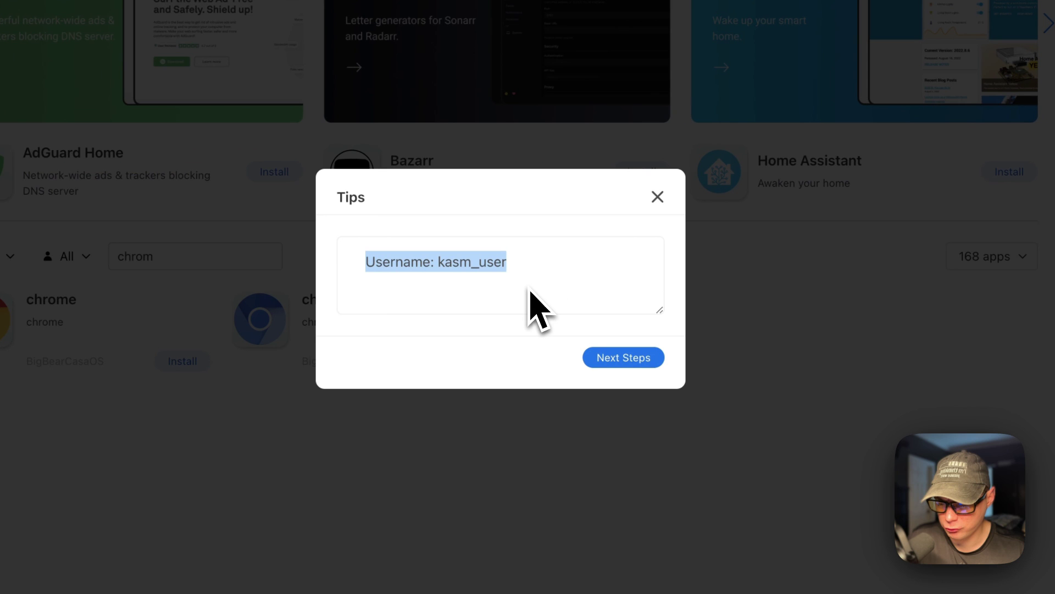
double_click(467, 262)
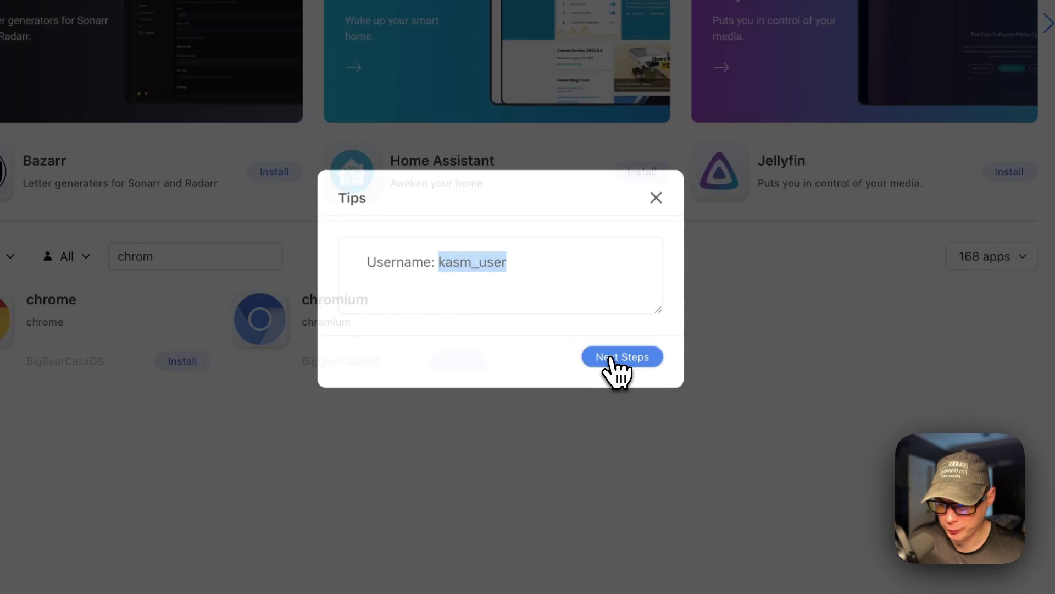
Pass the Tips dialog and let chromium install in the background until its NEW tile appears
left_click(615, 361)
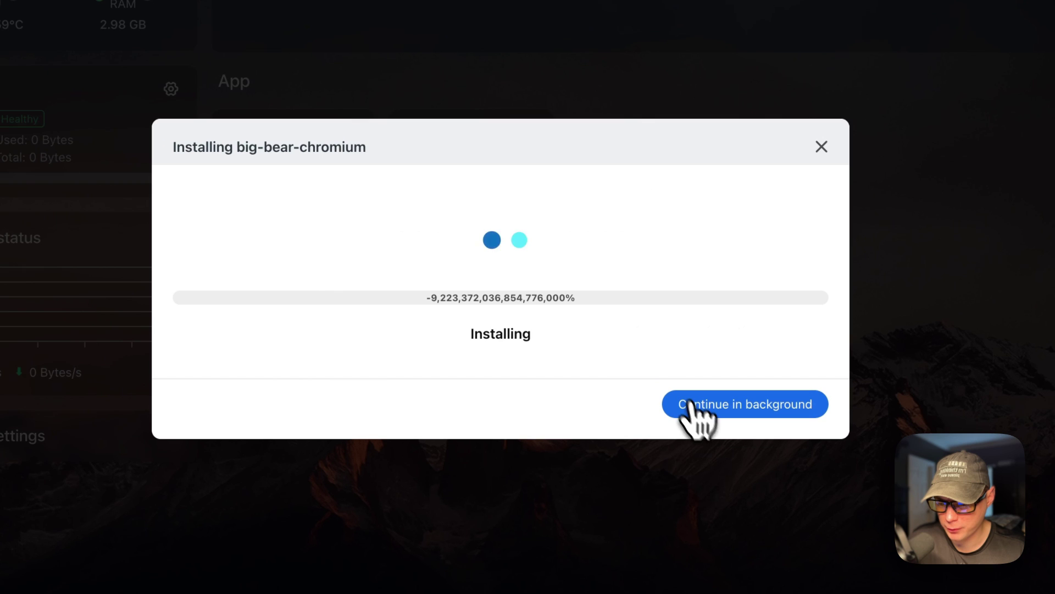
left_click(703, 415)
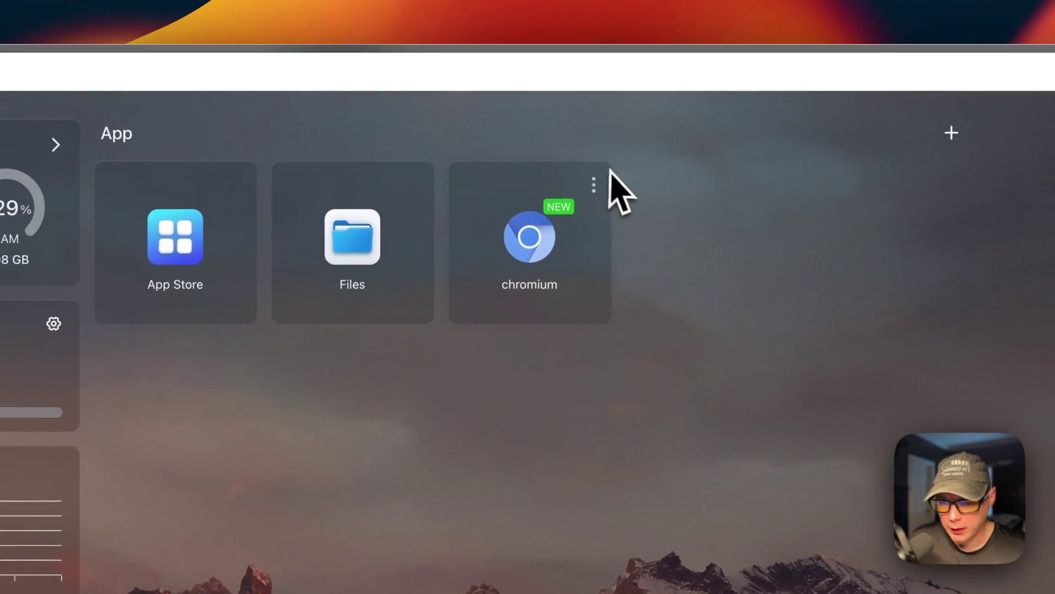
Add a 'Testing' line under the username in chromium's Tips note and save it
left_click(583, 191)
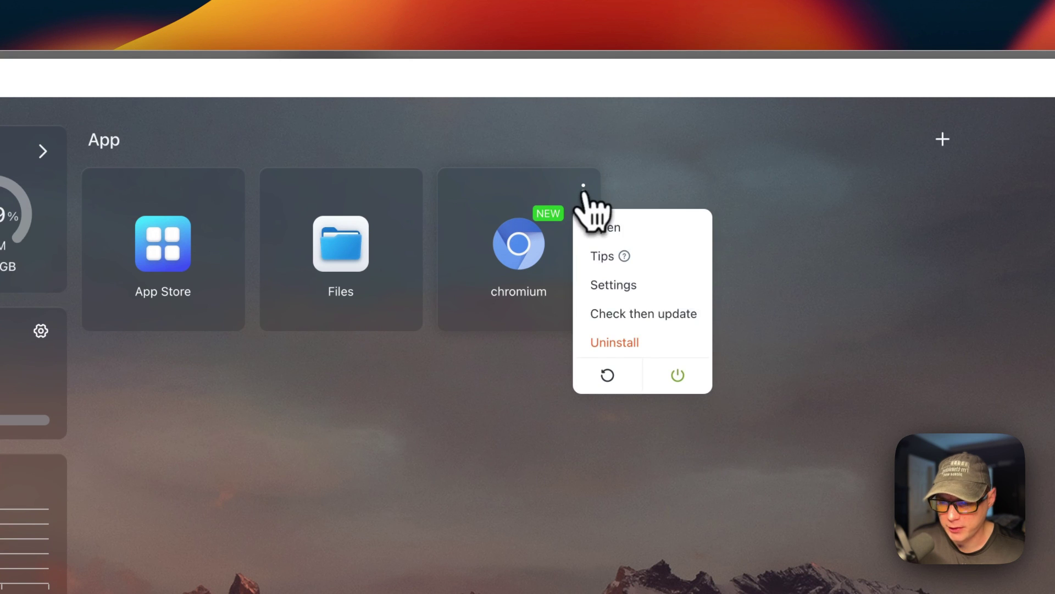
left_click(606, 256)
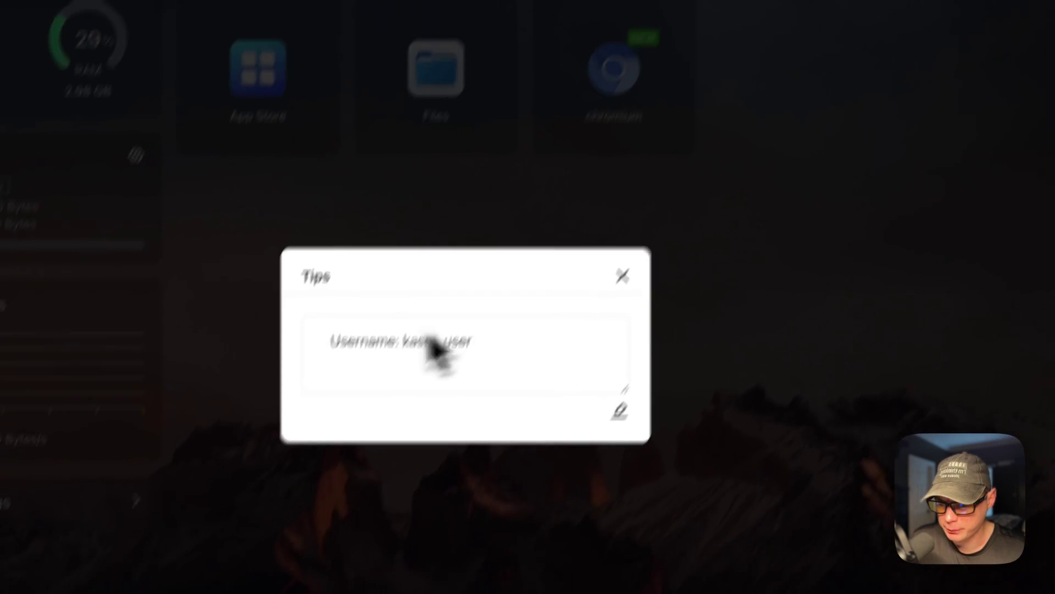
left_click_drag(362, 269, 553, 275)
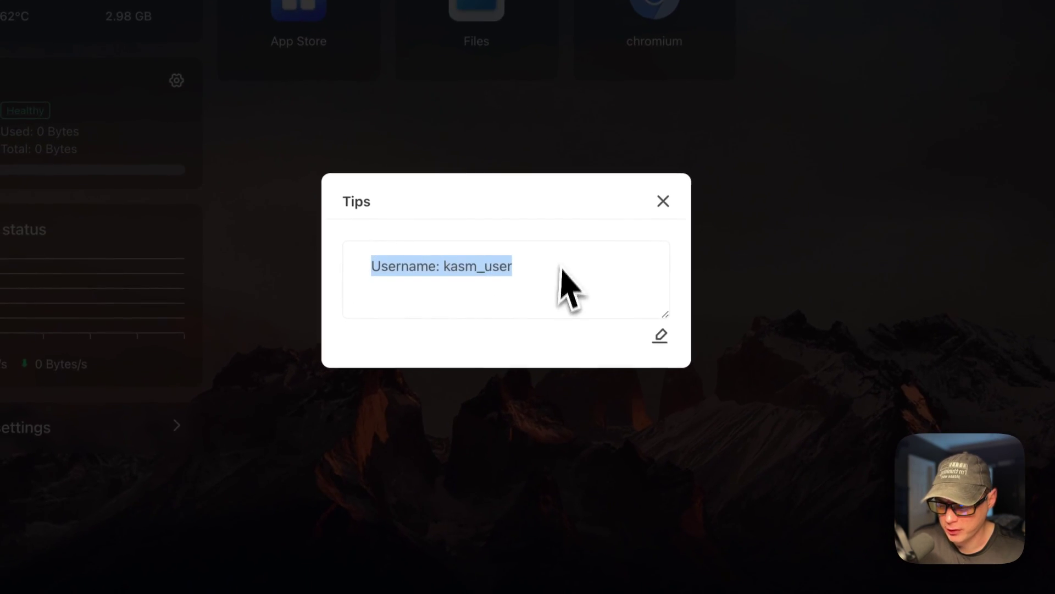
left_click(660, 337)
key("Return")
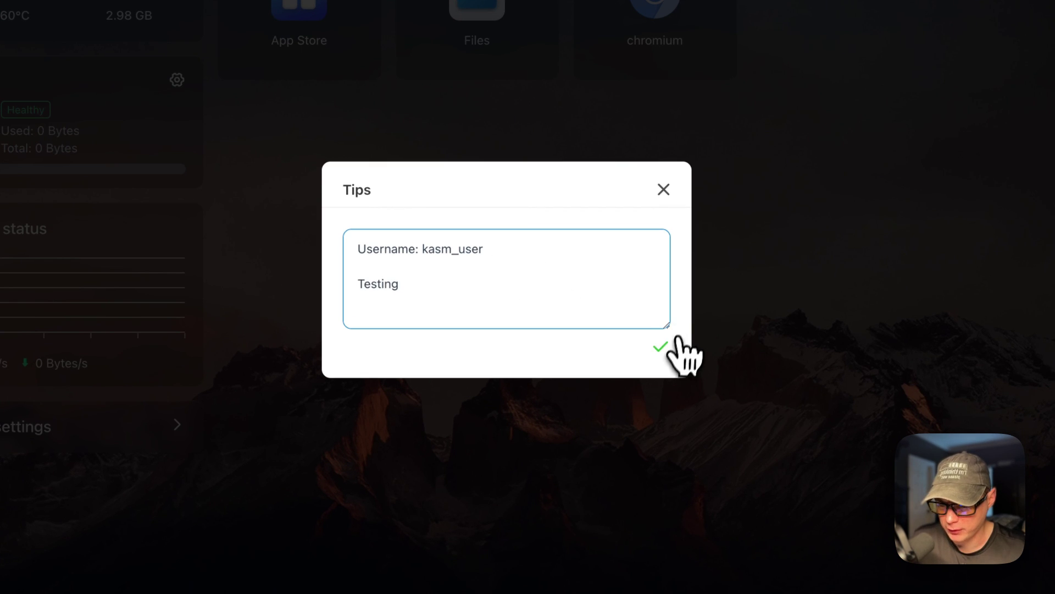
left_click(661, 348)
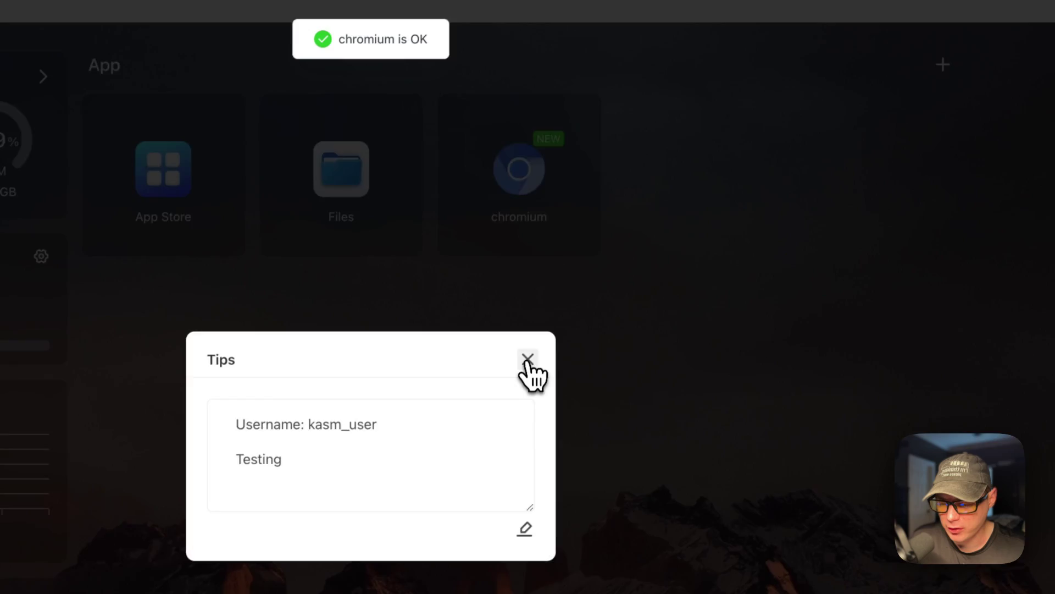
left_click(528, 359)
left_click(586, 124)
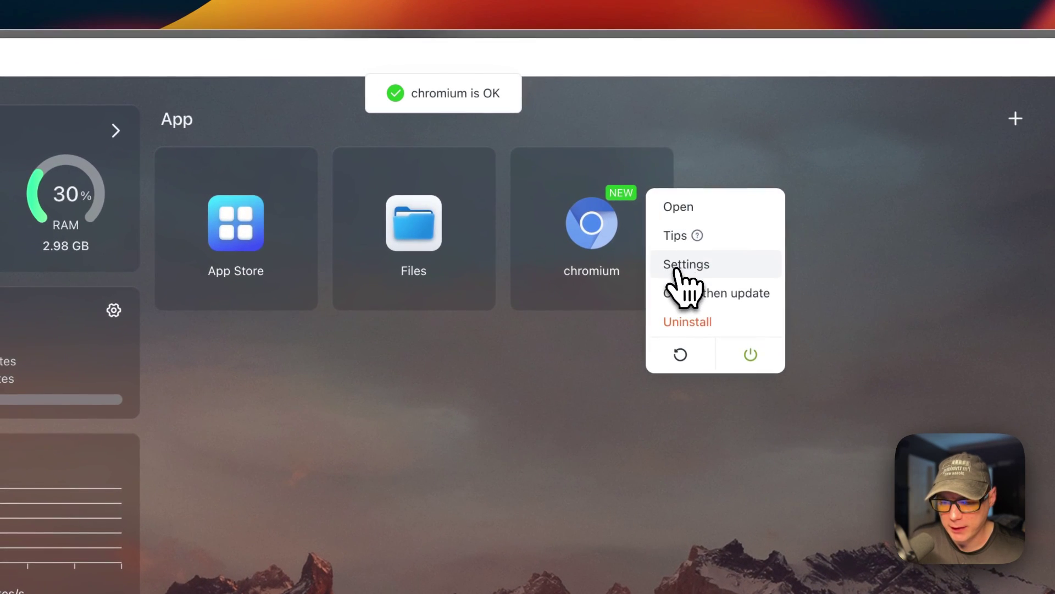
Inspect chromium's container settings, running ls in its terminal and viewing its logs
left_click(680, 274)
scroll(440, 394, "down", 10)
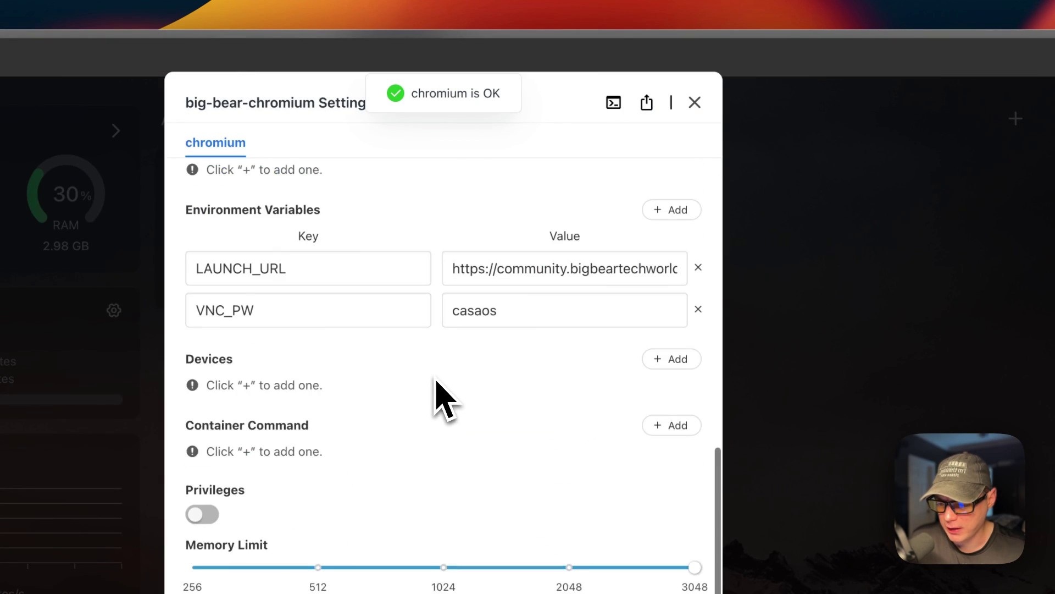
scroll(440, 396, "up", 3)
scroll(440, 405, "down", 3)
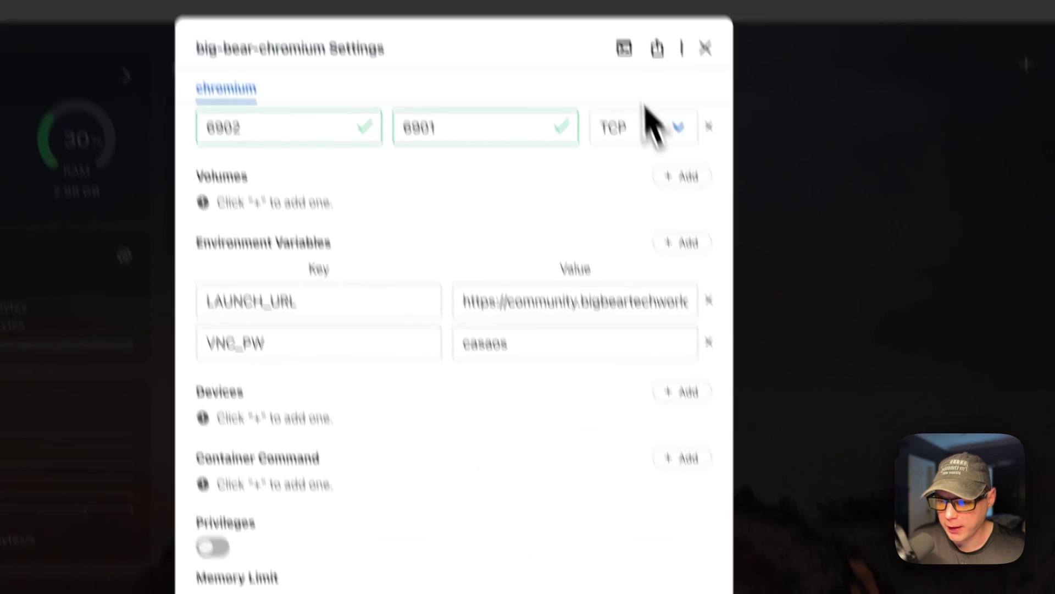
left_click(647, 135)
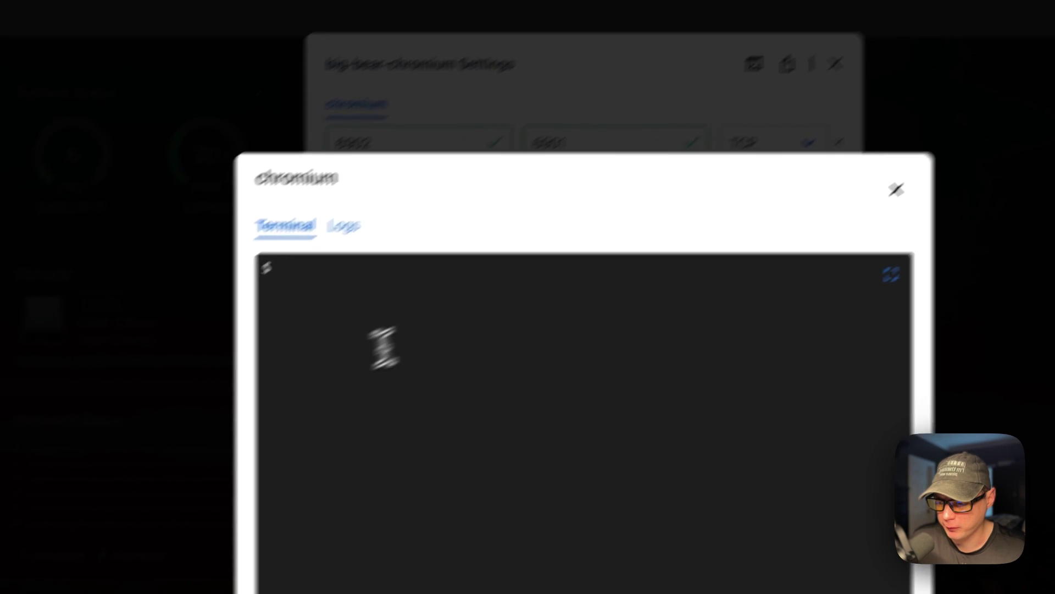
type("ls")
key("Return")
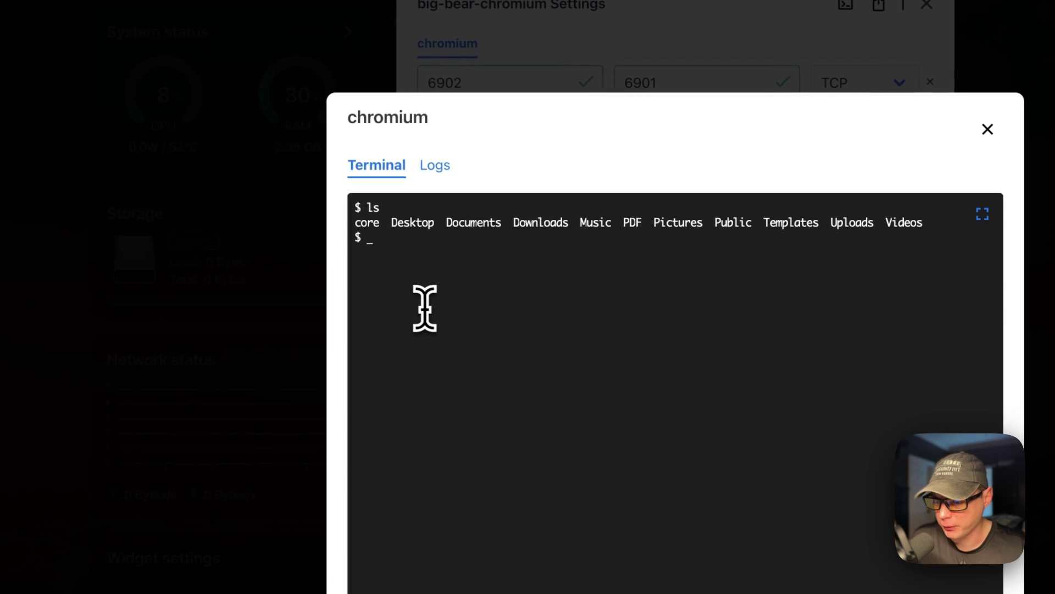
left_click(440, 174)
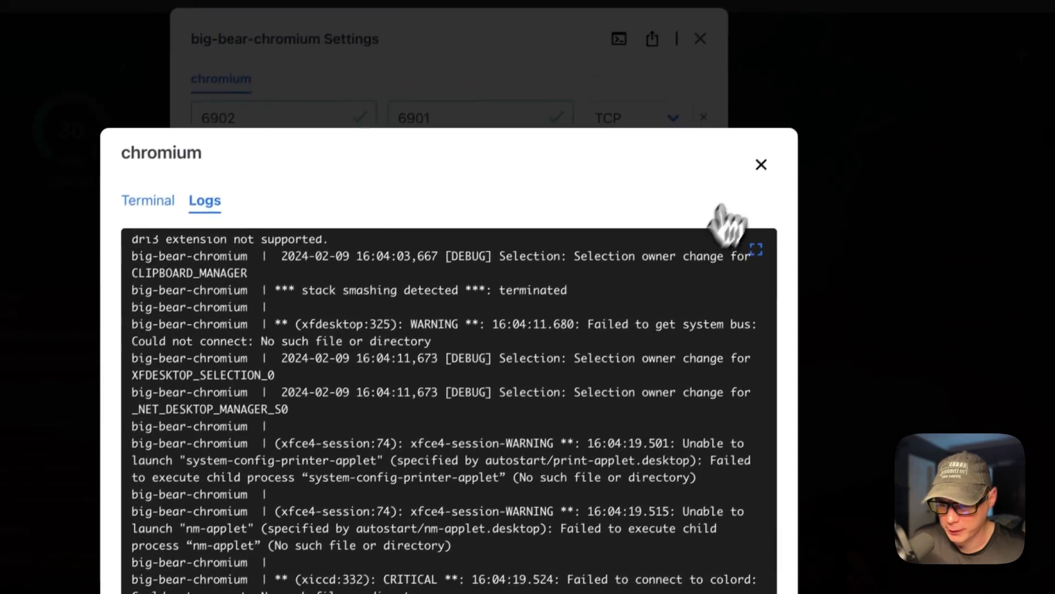
left_click(759, 162)
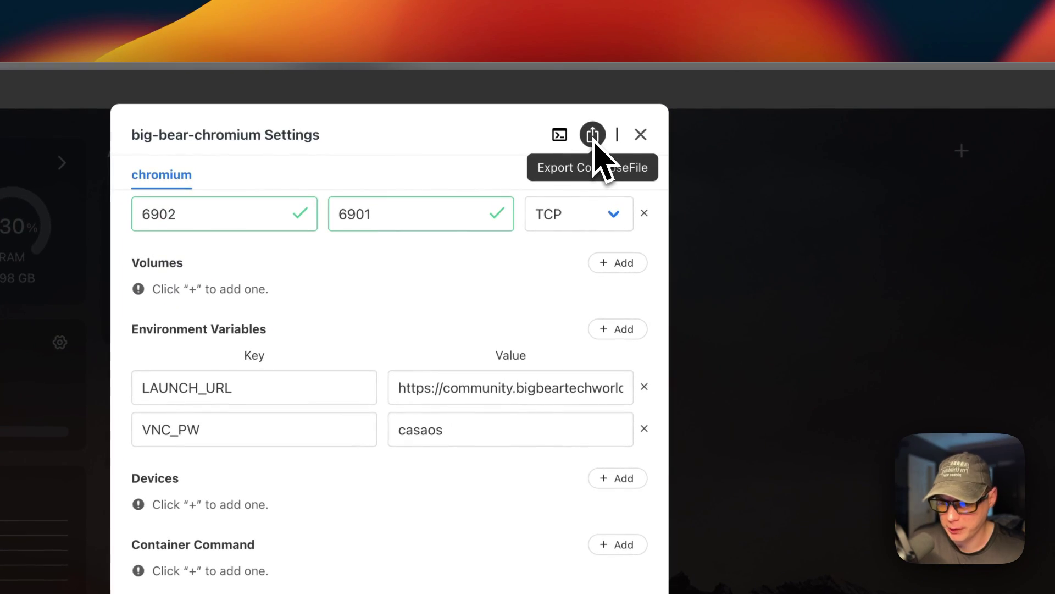
left_click(640, 136)
Check the chromium app for updates and confirm it is up to date
left_click(603, 208)
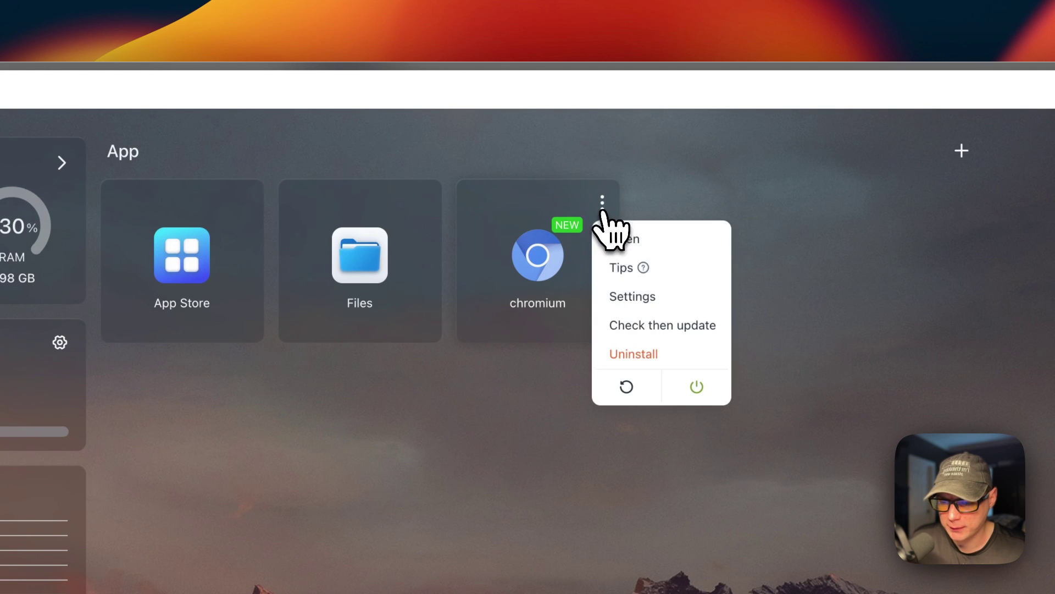
left_click(633, 327)
left_click(602, 203)
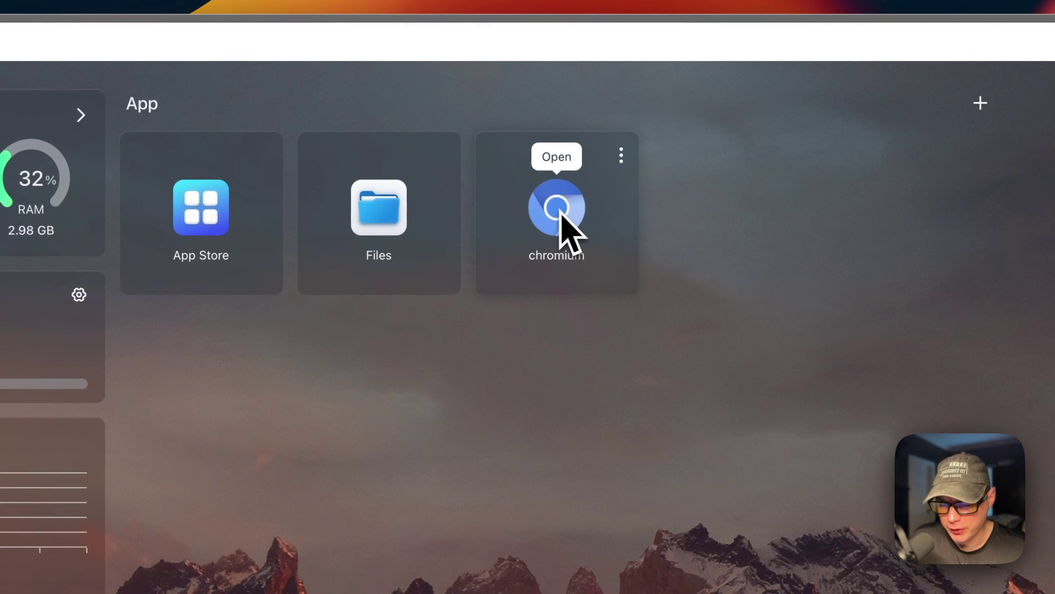
Launch chromium and sign into the KasmVNC session with its username and password
left_click(621, 155)
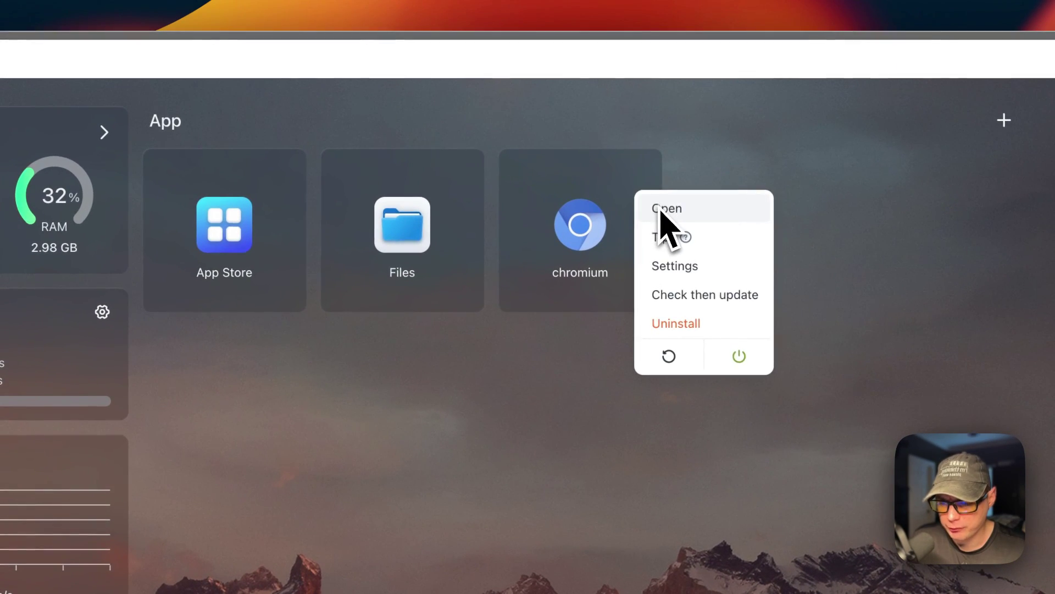
left_click(638, 193)
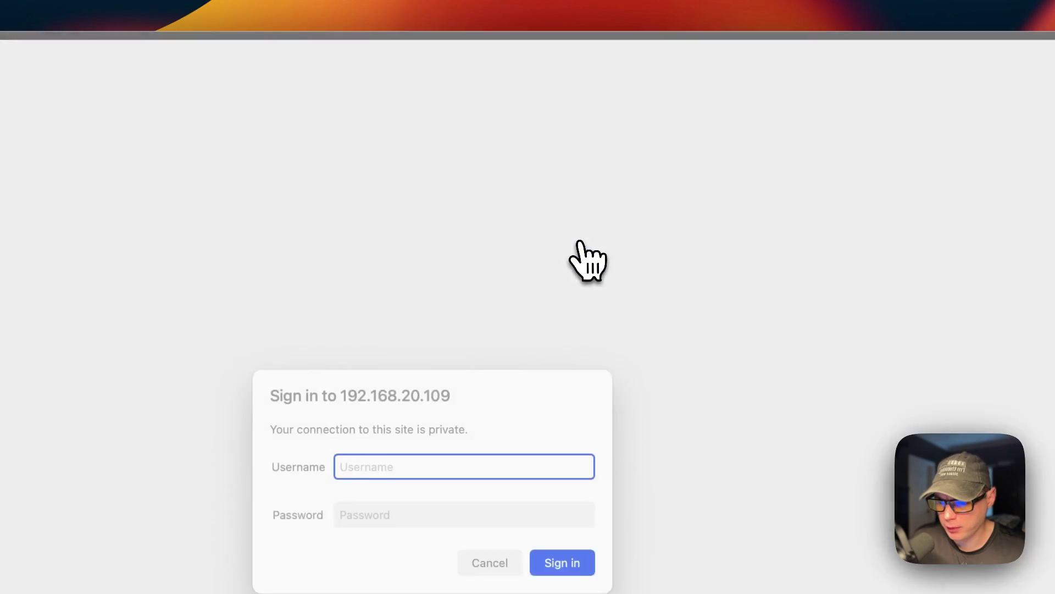
type("kasm_user")
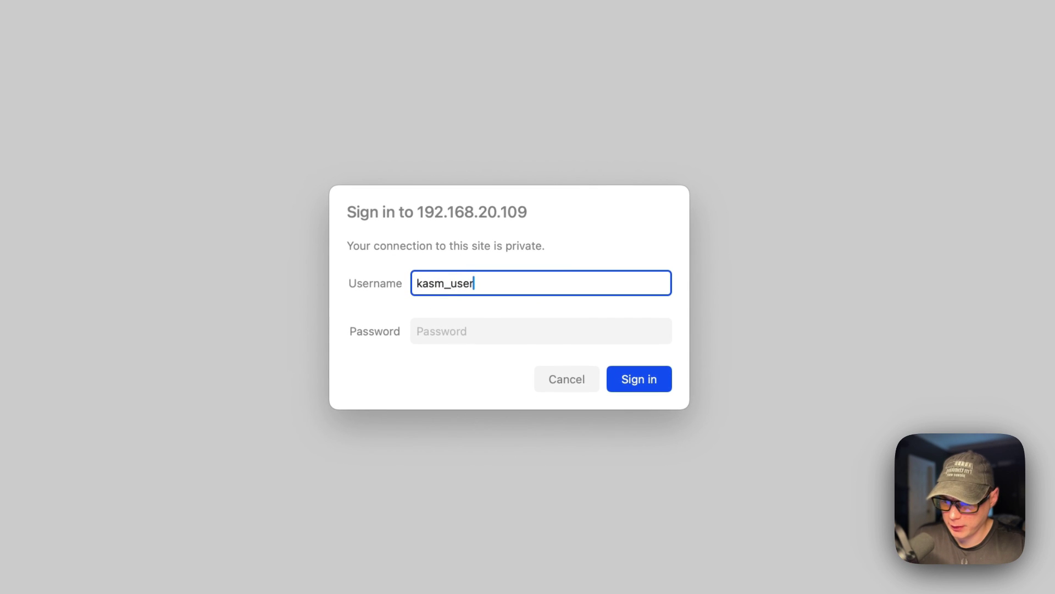
key("Tab")
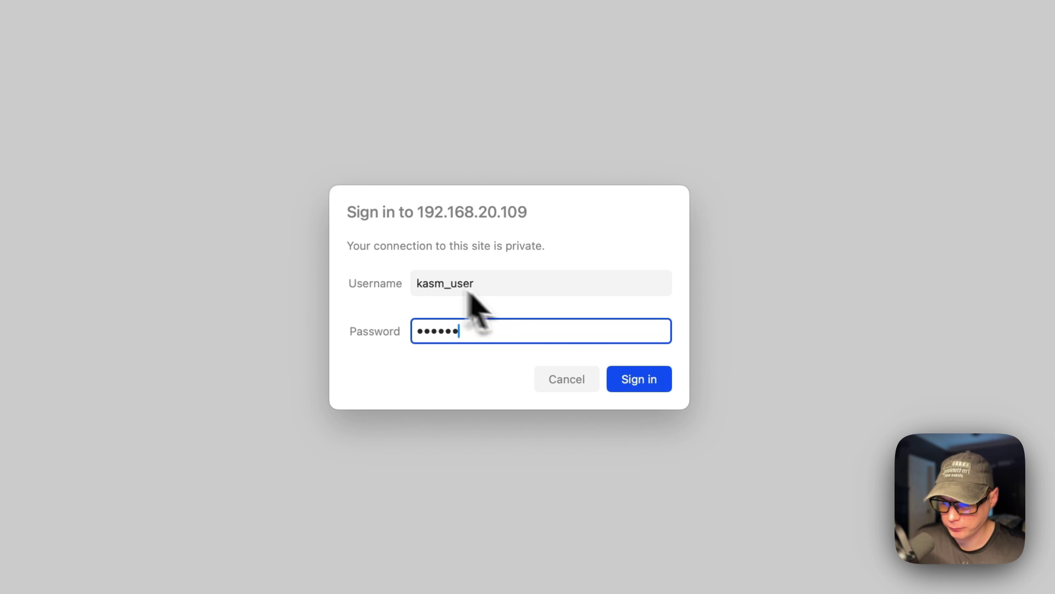
left_click(640, 379)
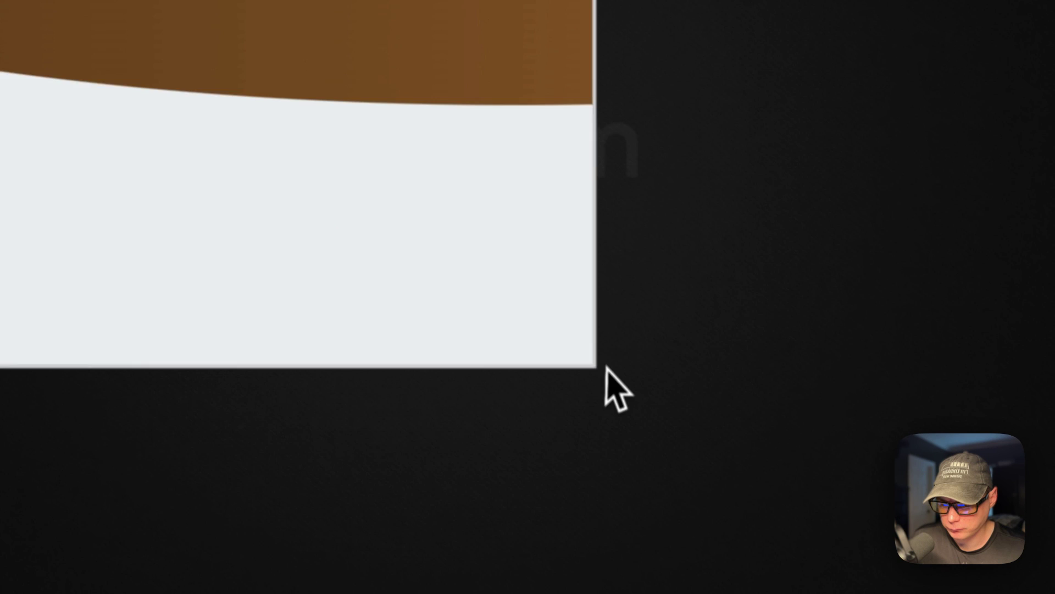
Enlarge the Chromium window, load google.com in a new tab, and open the KasmVNC menu
left_click_drag(599, 369, 1017, 567)
left_click_drag(813, 492, 808, 487)
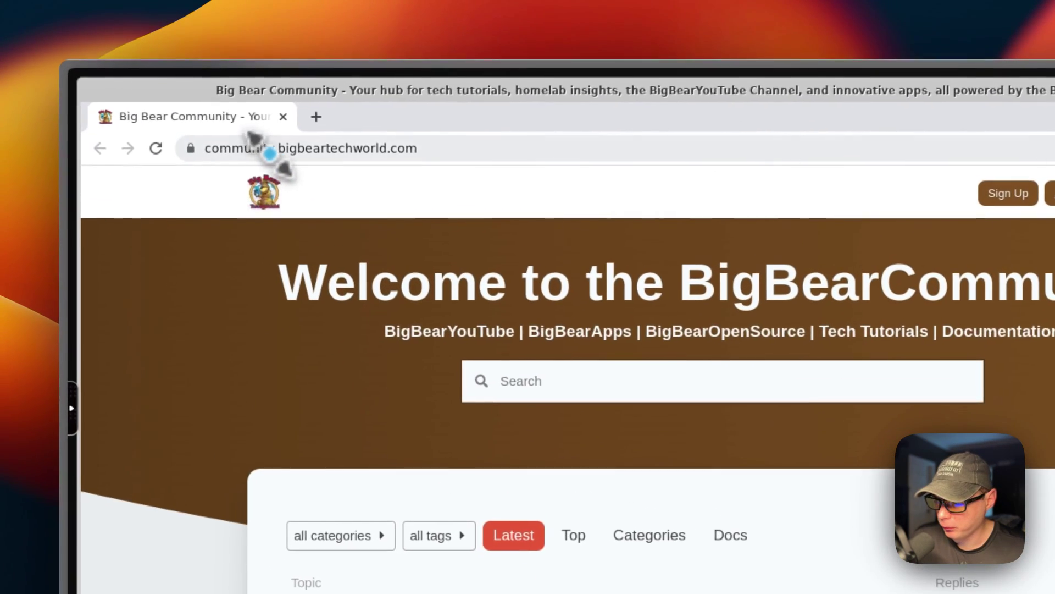
left_click(311, 119)
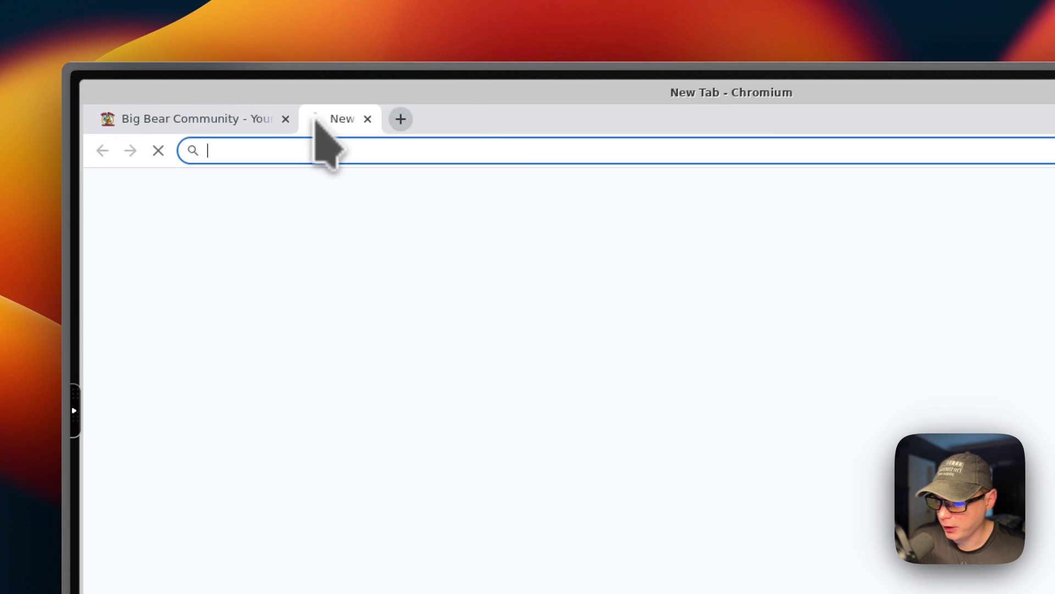
type("google.com")
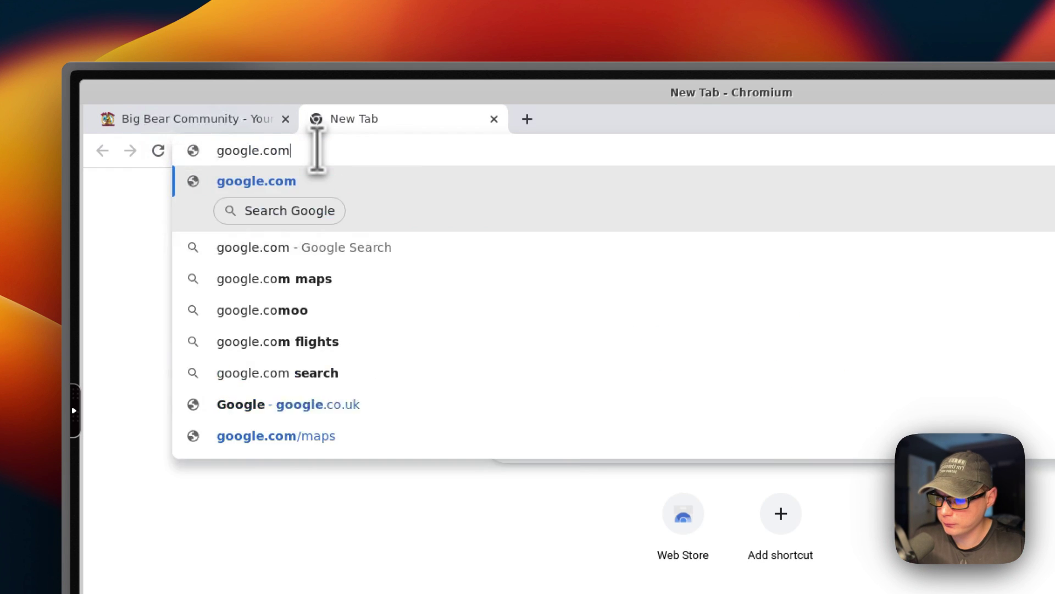
key("Return")
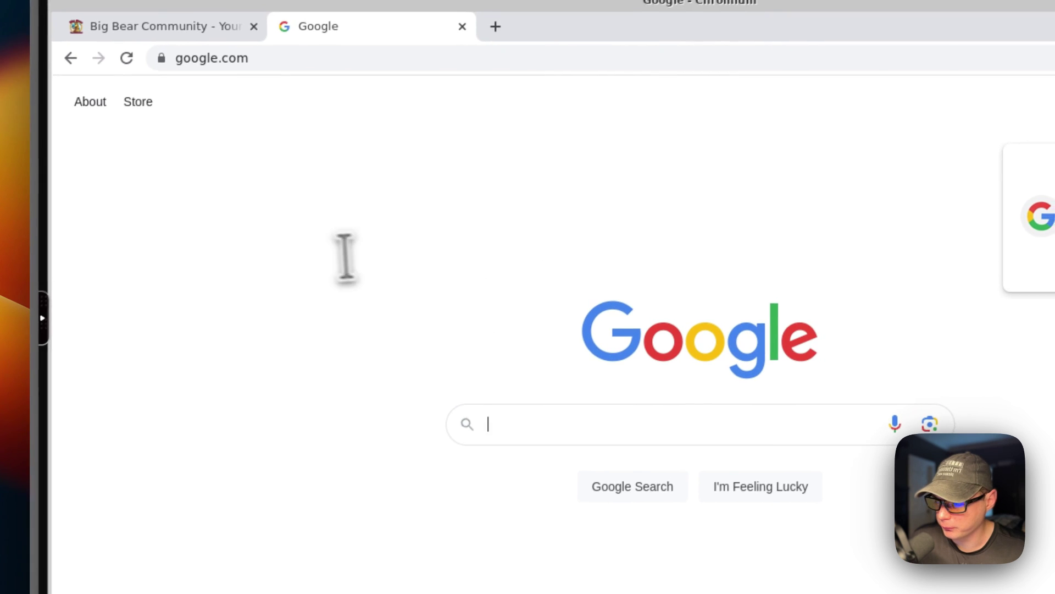
left_click(83, 211)
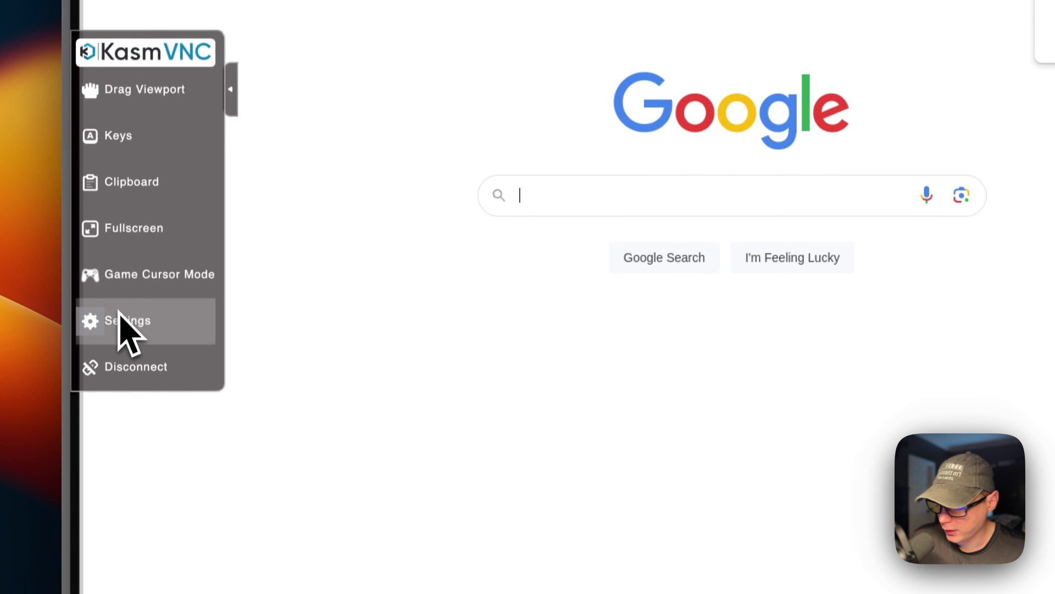
Review the KasmVNC keyboard shortcut, stream quality and advanced settings, then disconnect and reconnect the session
left_click(127, 427)
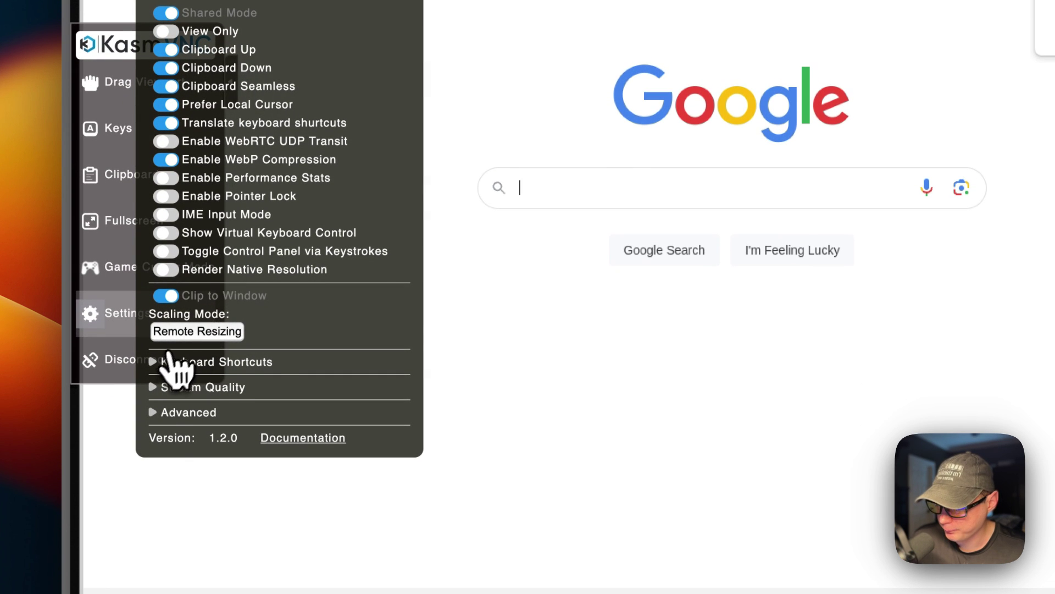
left_click(169, 362)
left_click(165, 431)
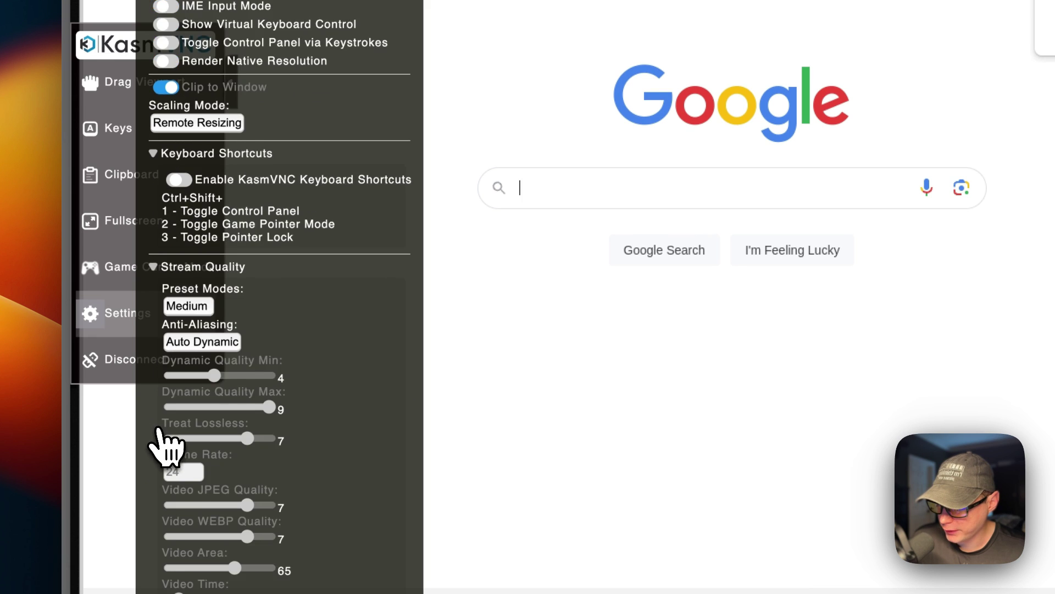
scroll(165, 446, "down", 5)
left_click(159, 481)
scroll(160, 490, "down", 4)
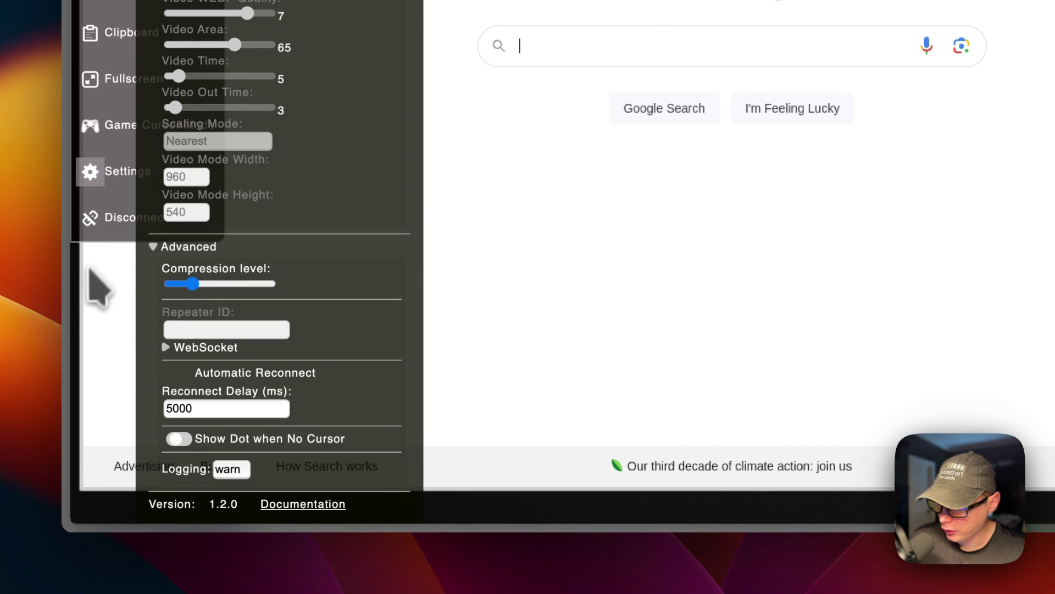
left_click(110, 219)
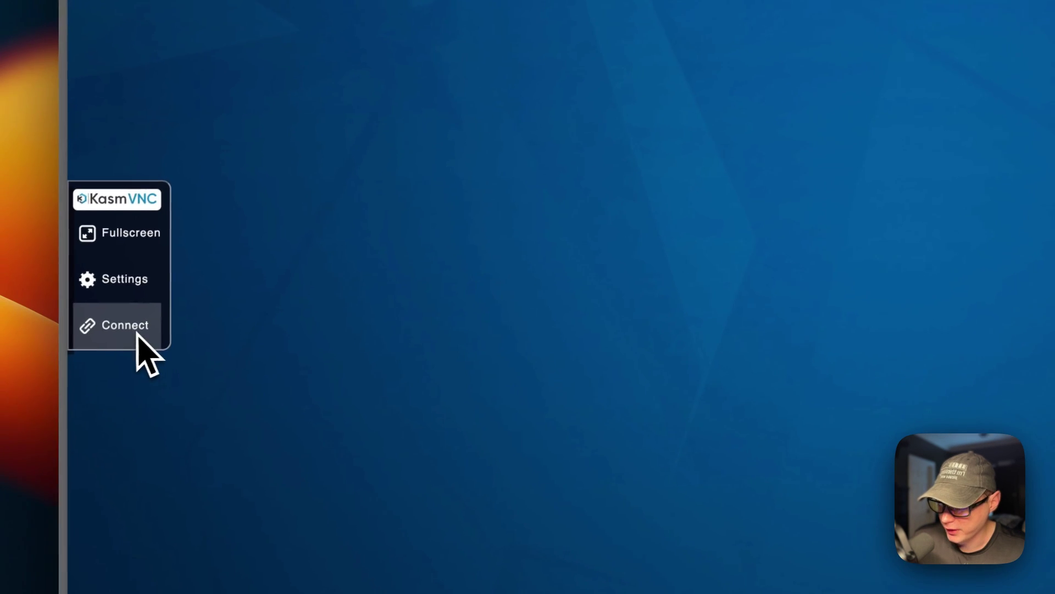
left_click(114, 327)
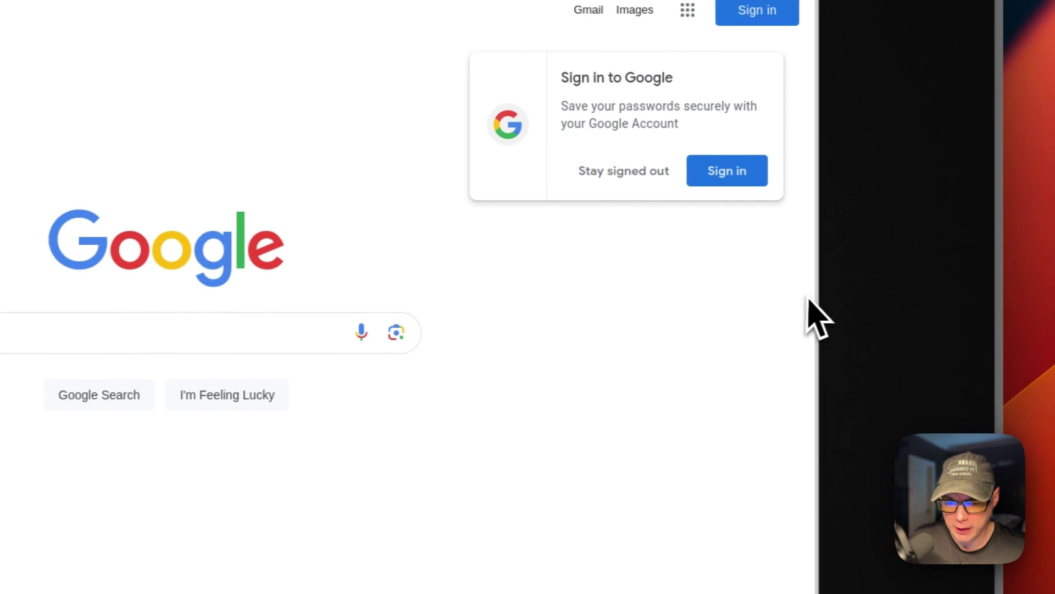
Widen the Chromium window, check About Chromium (version 112.0.5615.49) in Settings, then close that tab
left_click_drag(786, 295, 942, 306)
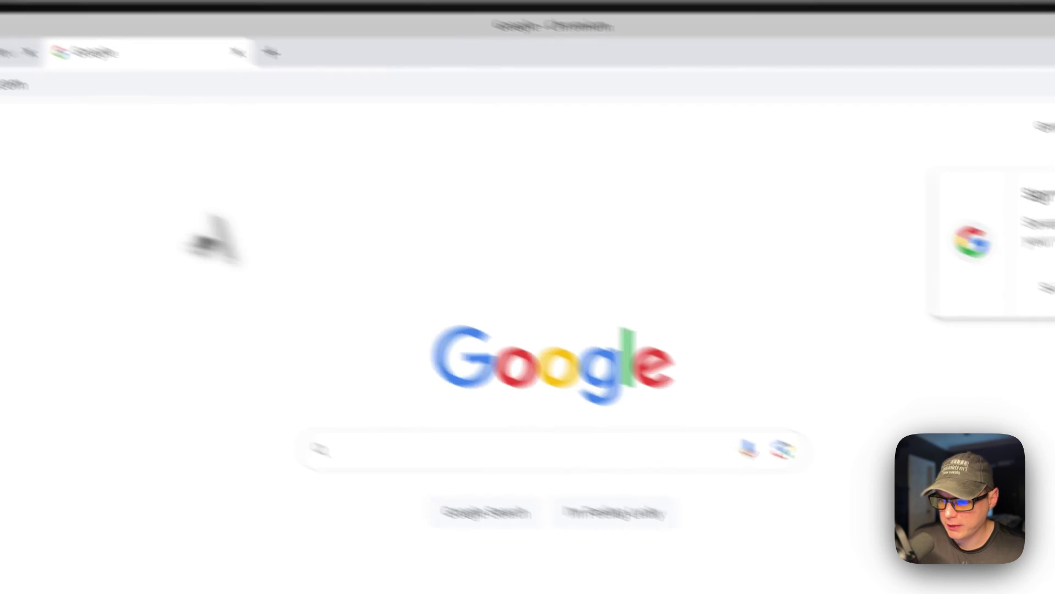
left_click(270, 52)
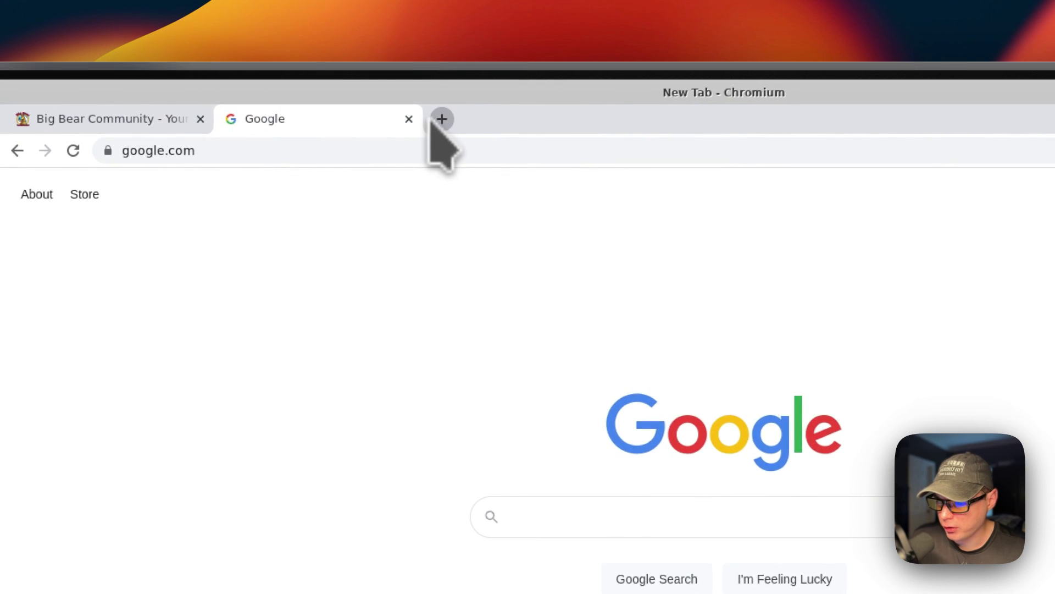
left_click(1017, 150)
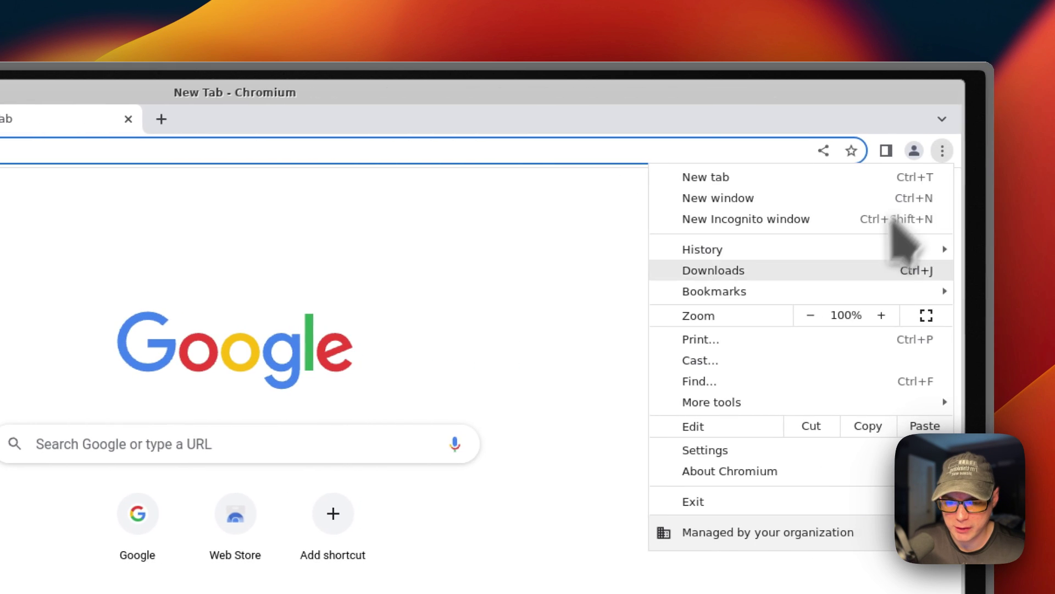
left_click(775, 450)
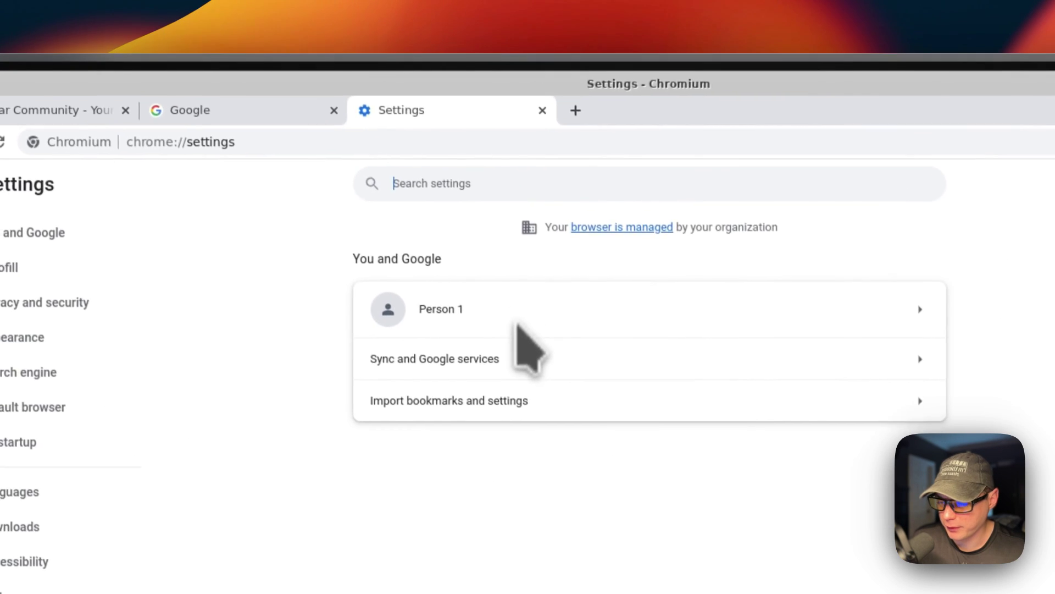
left_click(542, 110)
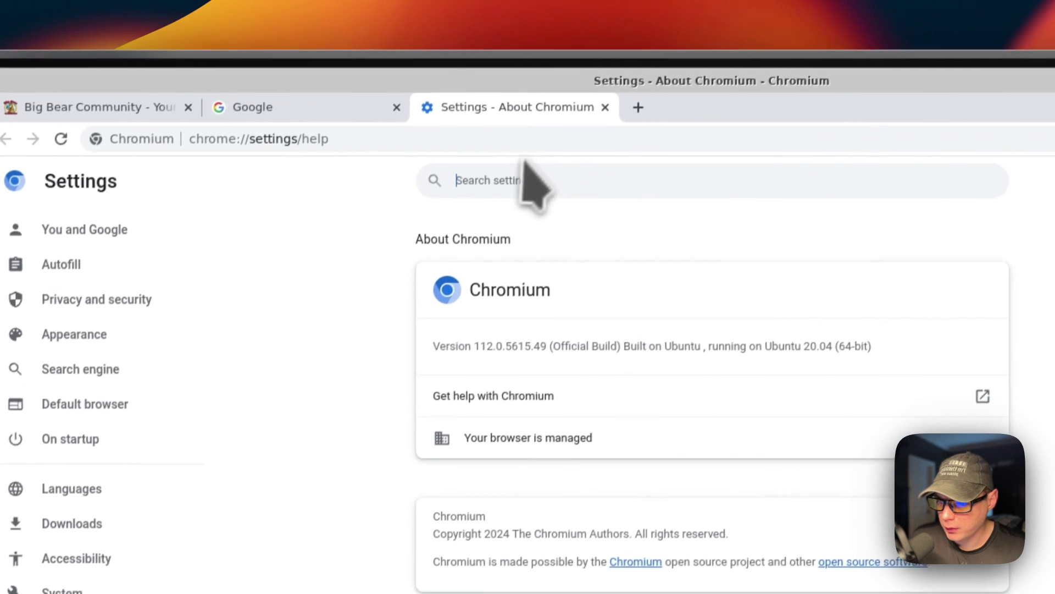
left_click(605, 107)
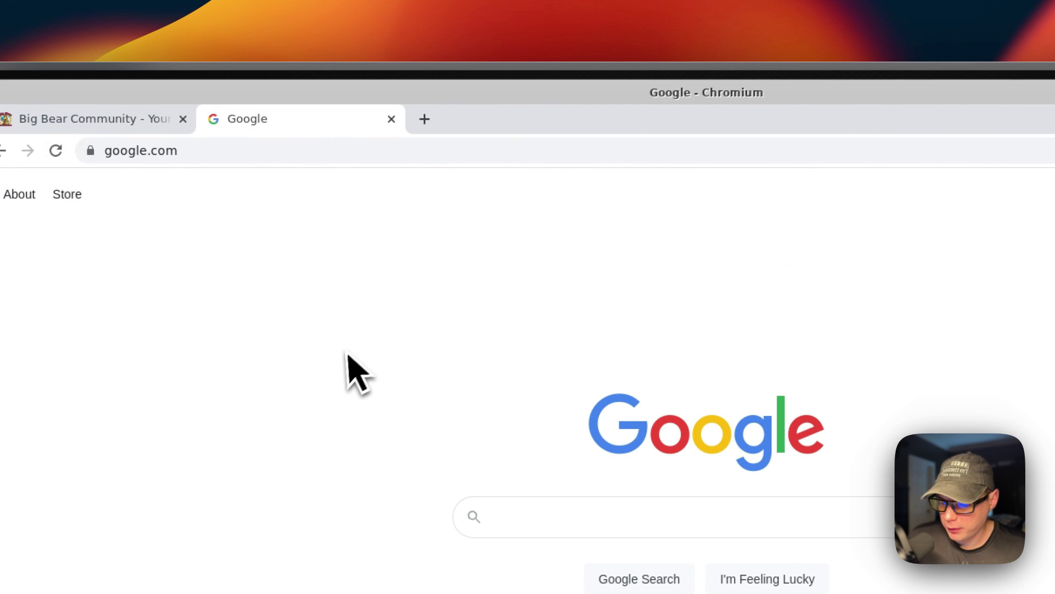